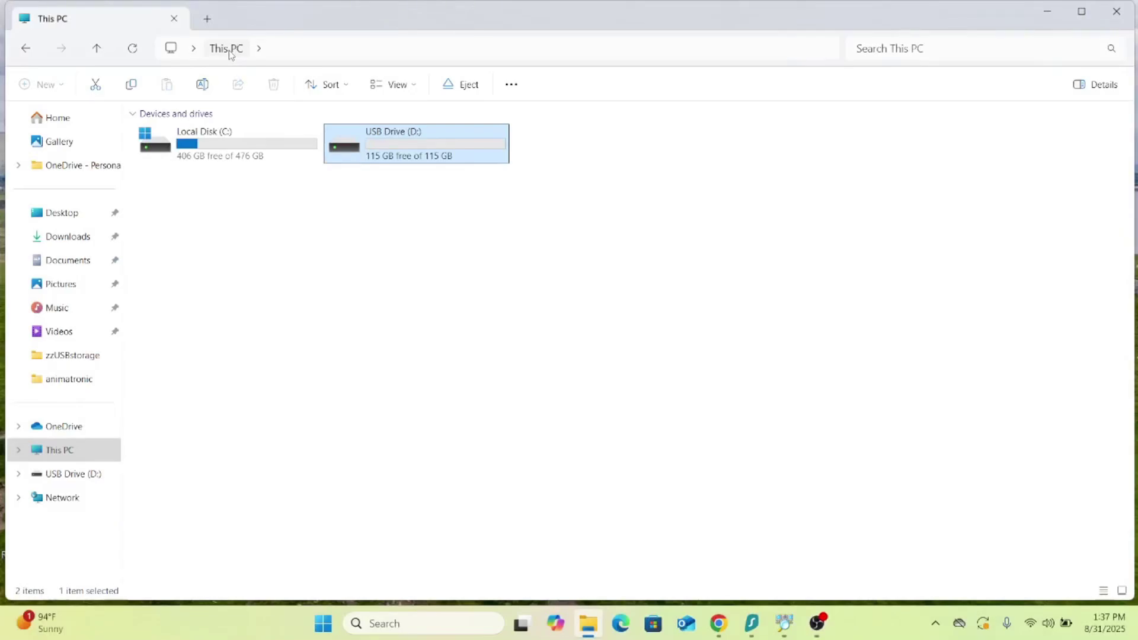
# Create a new empty text document on USB Drive (D:)
pyautogui.click(446, 257)
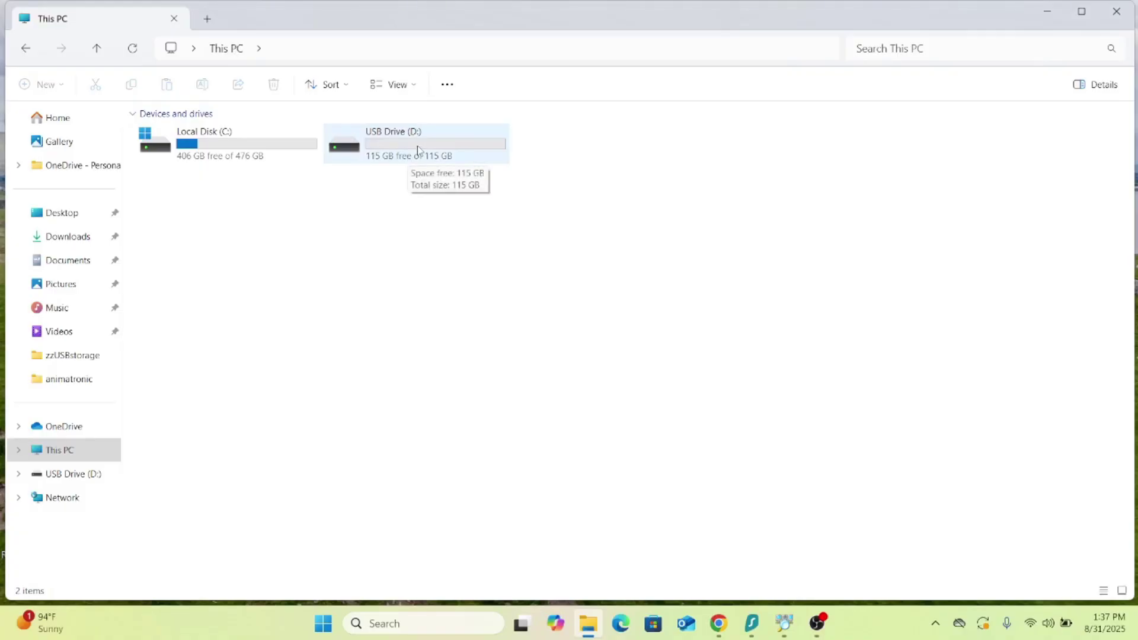
pyautogui.doubleClick(417, 149)
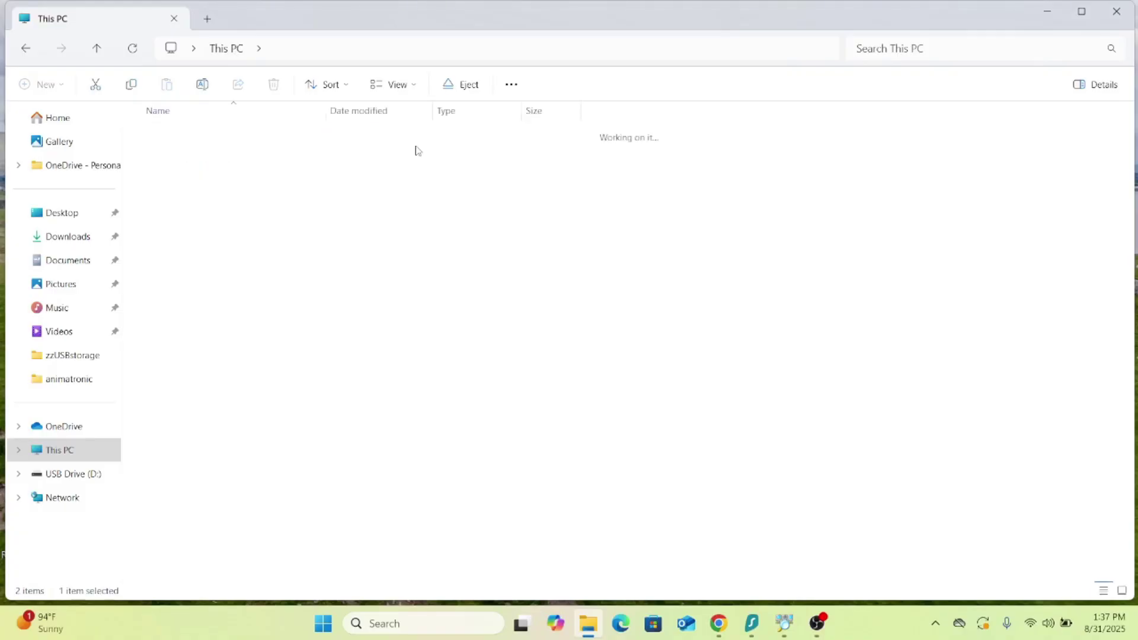
pyautogui.rightClick(360, 249)
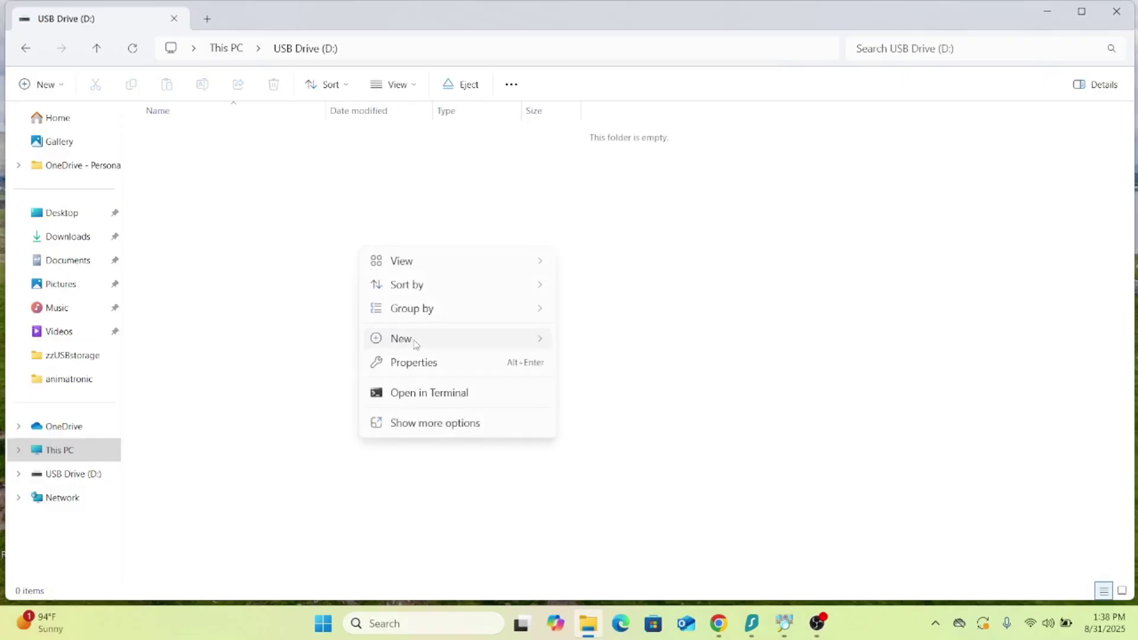
pyautogui.moveTo(416, 344)
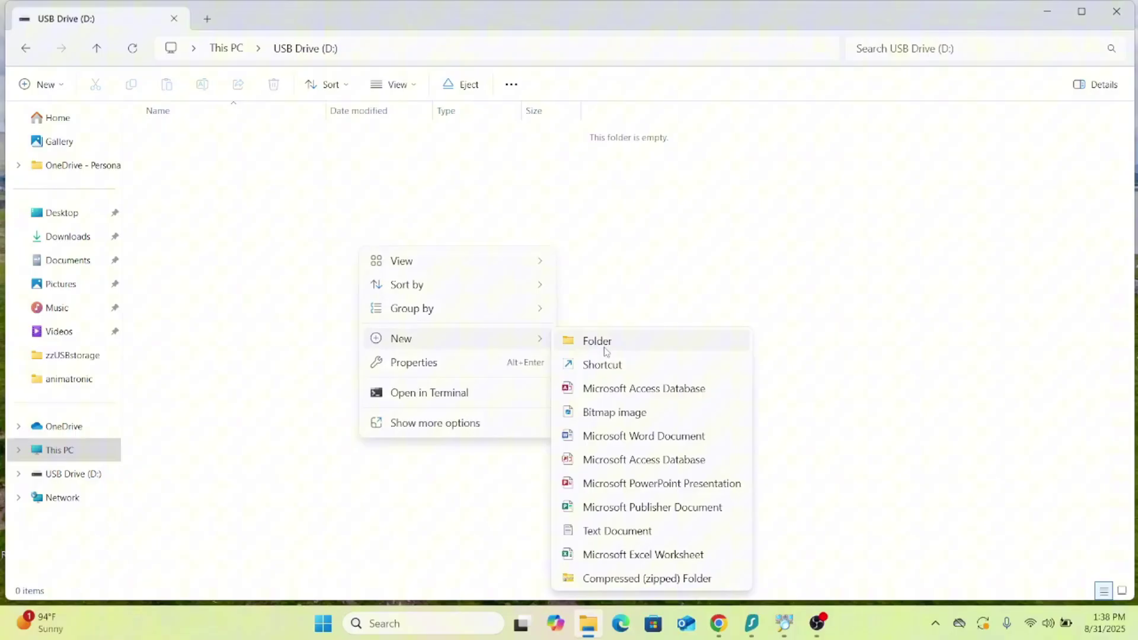
pyautogui.click(620, 534)
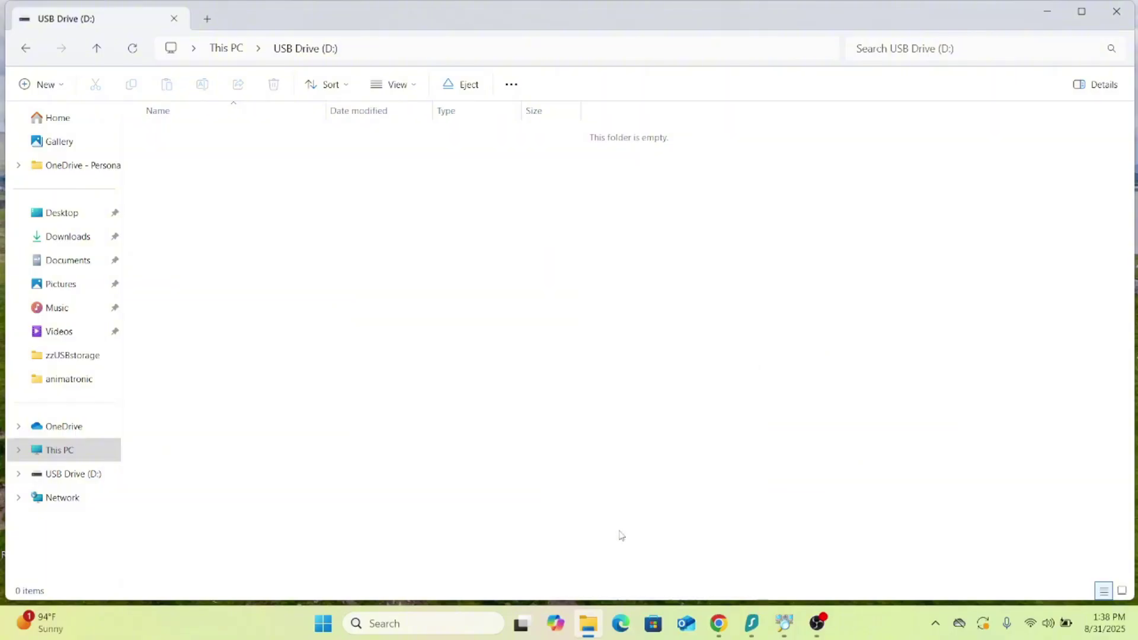
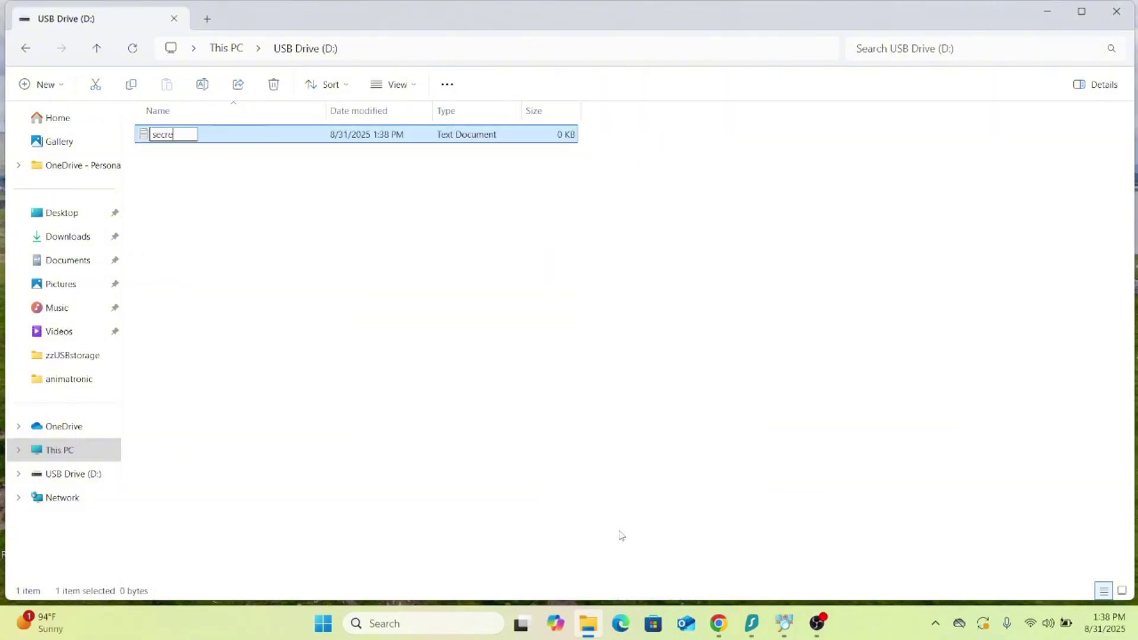
# Name the file secret, then type and save a 'BTC Key =' line with its key value
pyautogui.press('Return')
pyautogui.press('Return')
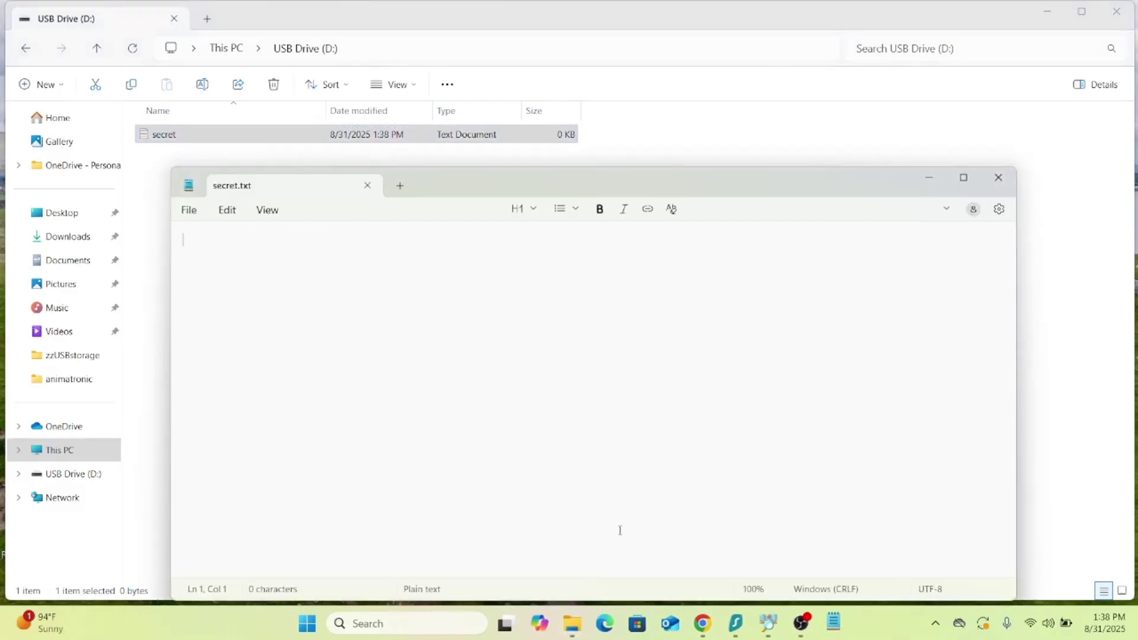
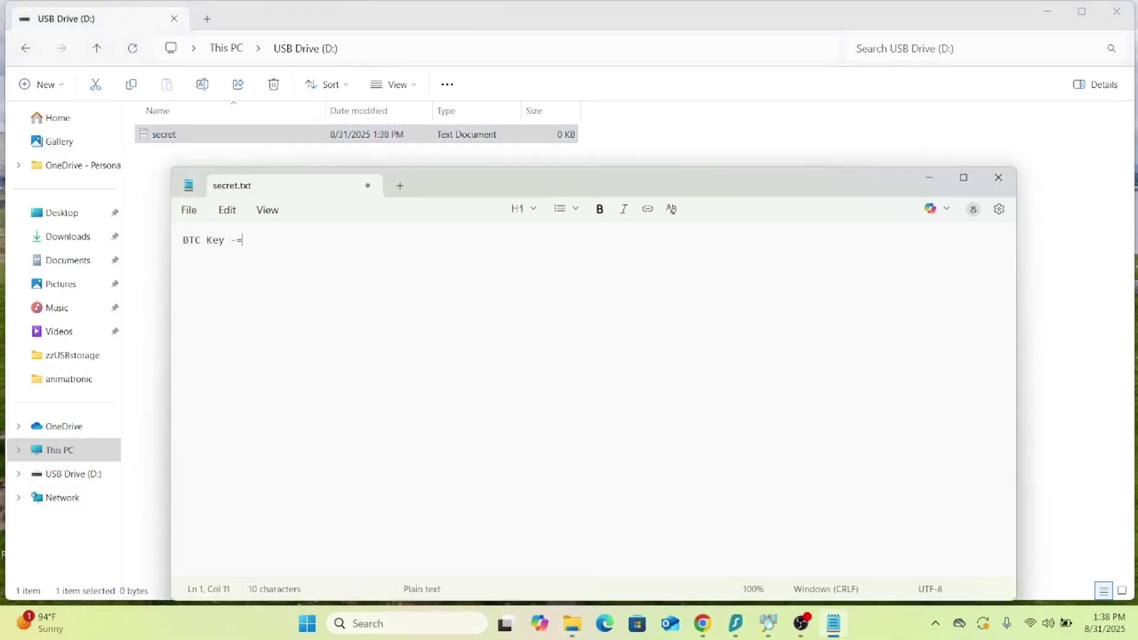
pyautogui.press('BackSpace')
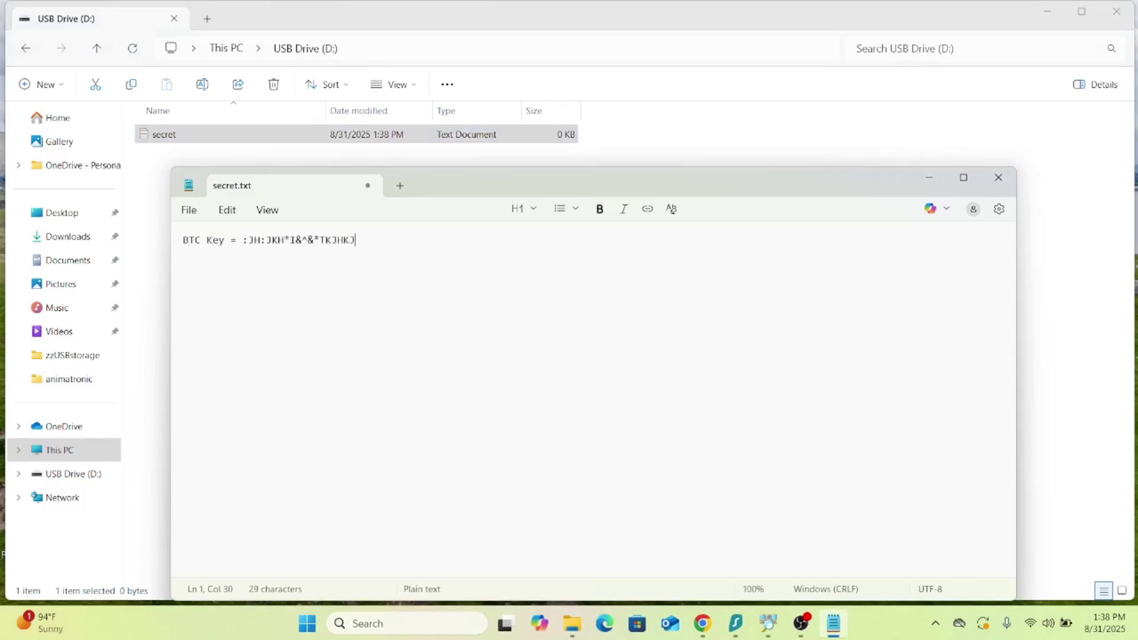
pyautogui.hotkey('ctrl', 's')
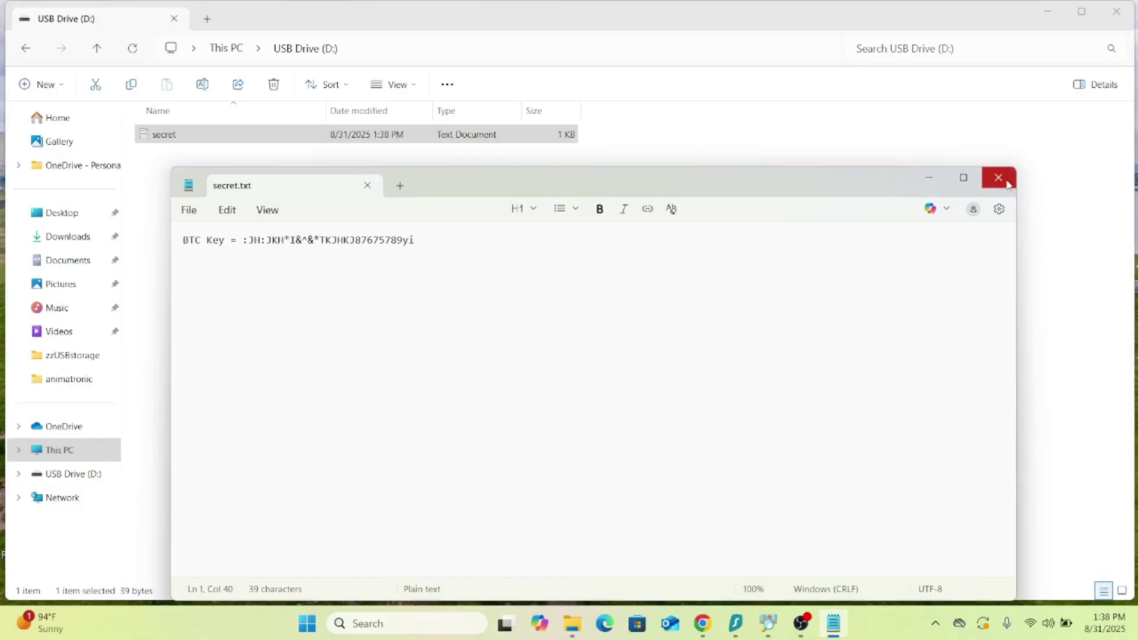
# Close Notepad and reopen secret to confirm the key was saved
pyautogui.click(1008, 185)
pyautogui.click(454, 358)
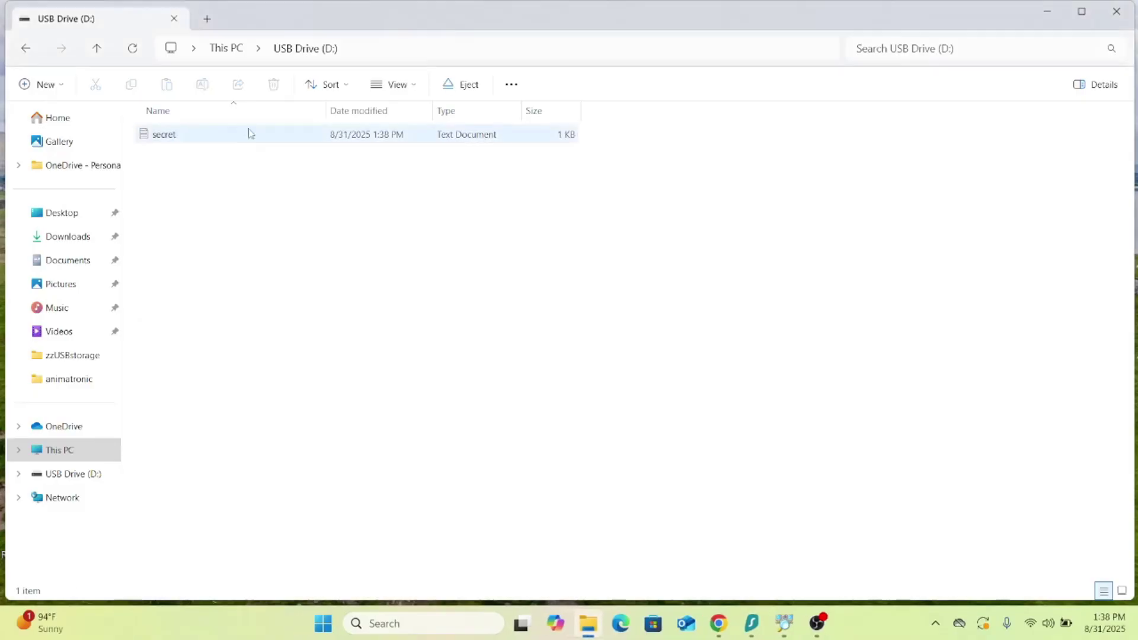
pyautogui.doubleClick(211, 140)
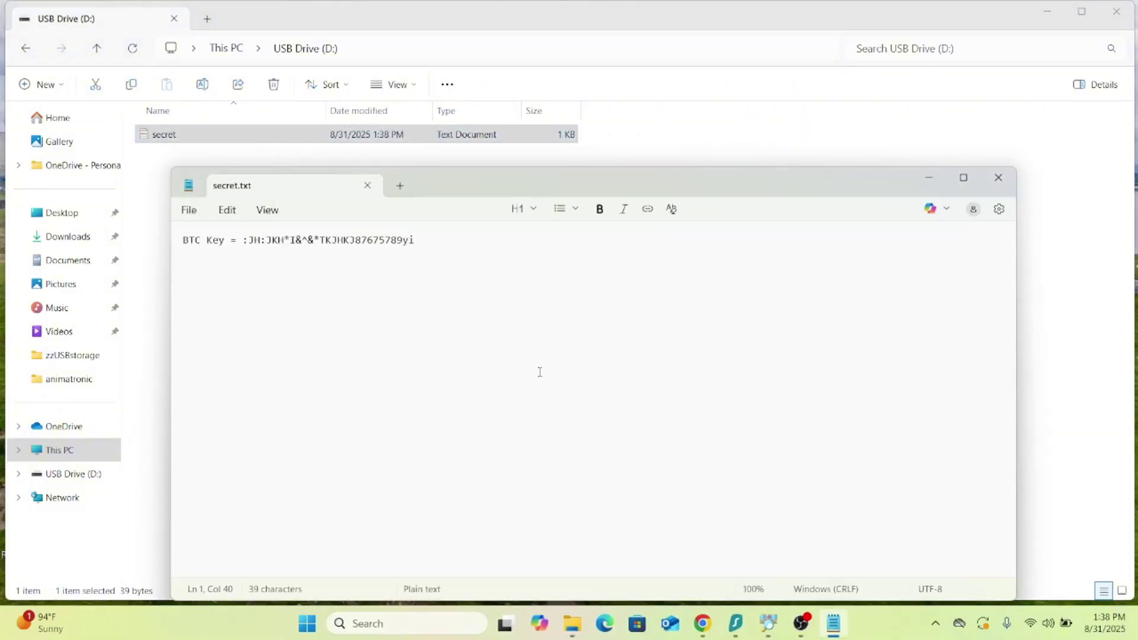
# Permanently delete secret from USB Drive (D:), bypassing the Recycle Bin
pyautogui.click(1006, 188)
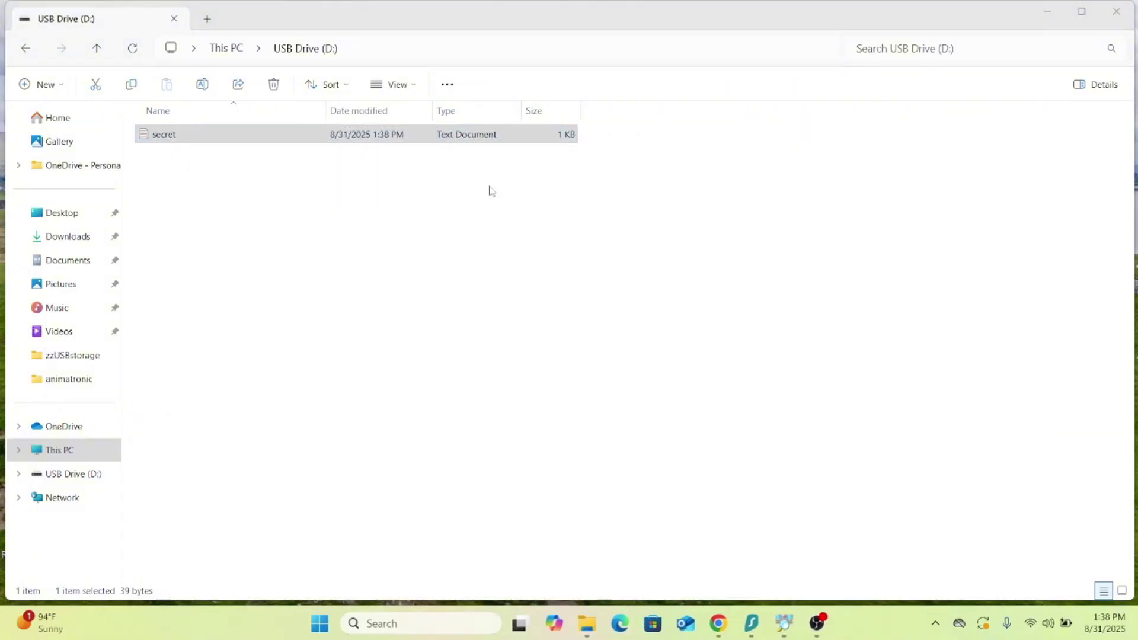
pyautogui.click(412, 241)
pyautogui.moveTo(415, 241); pyautogui.dragTo(183, 139)
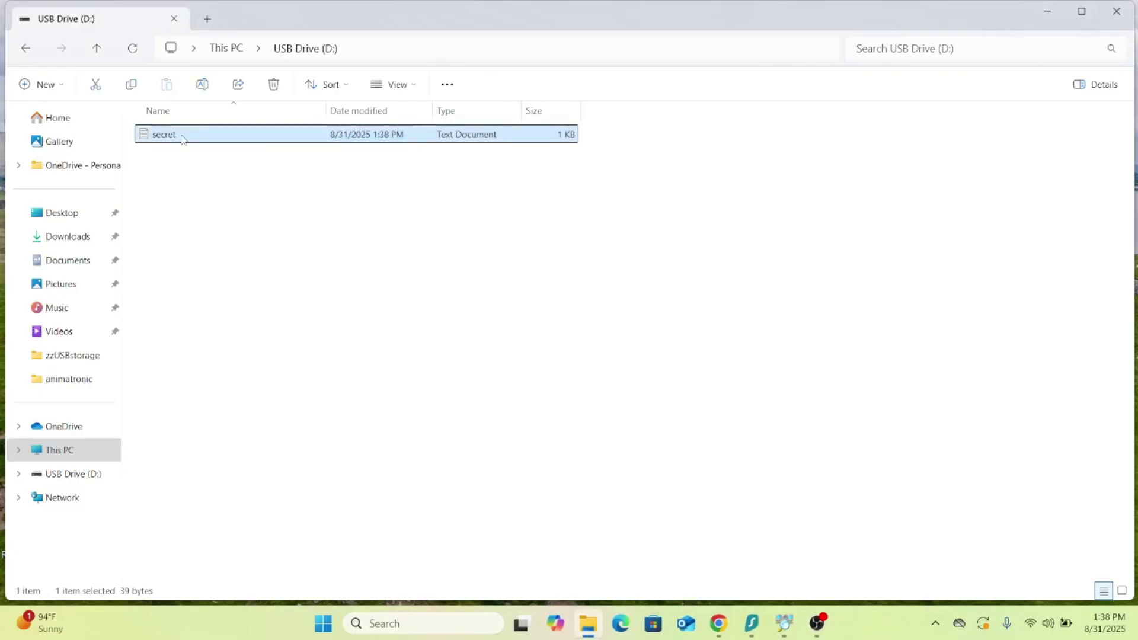
pyautogui.press('Delete')
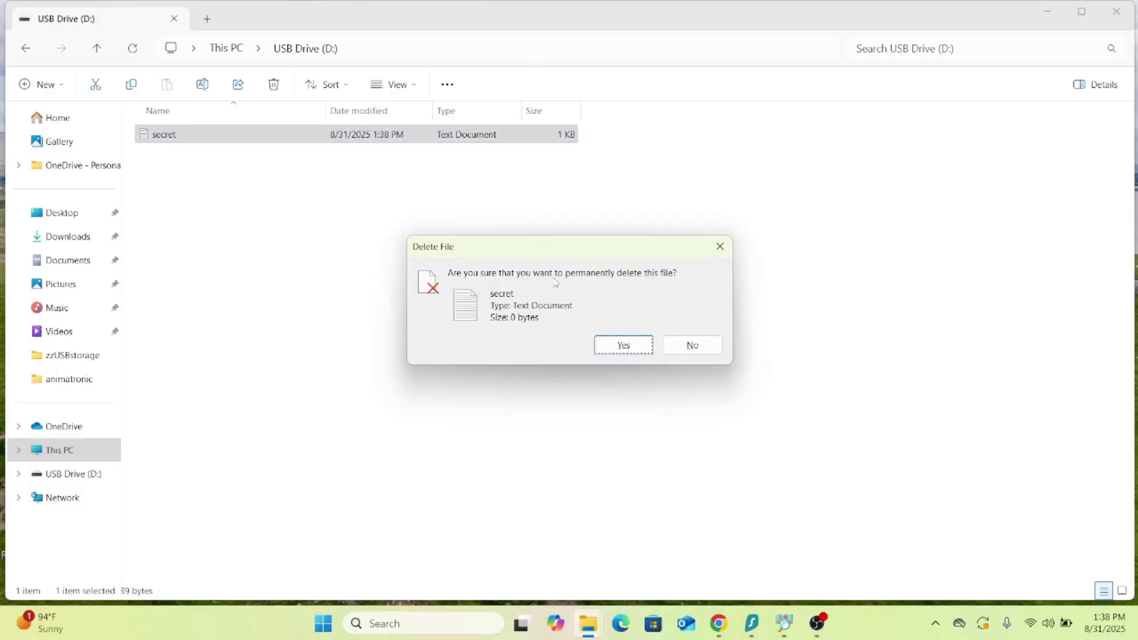
pyautogui.click(622, 346)
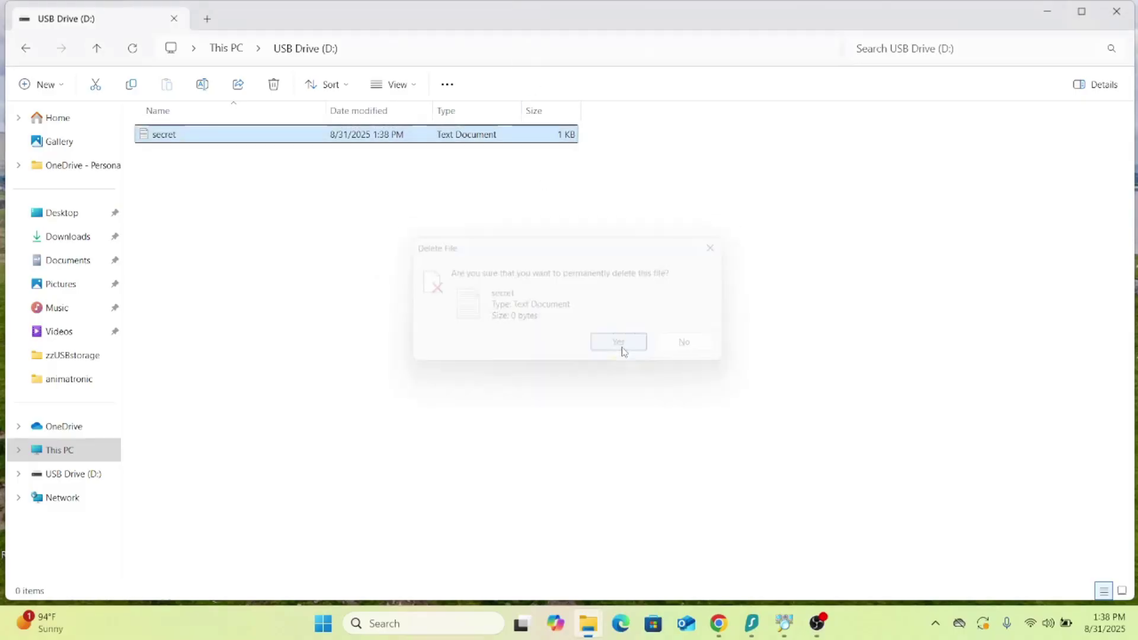
# Close the drive window and confirm the Recycle Bin is empty
pyautogui.click(1116, 11)
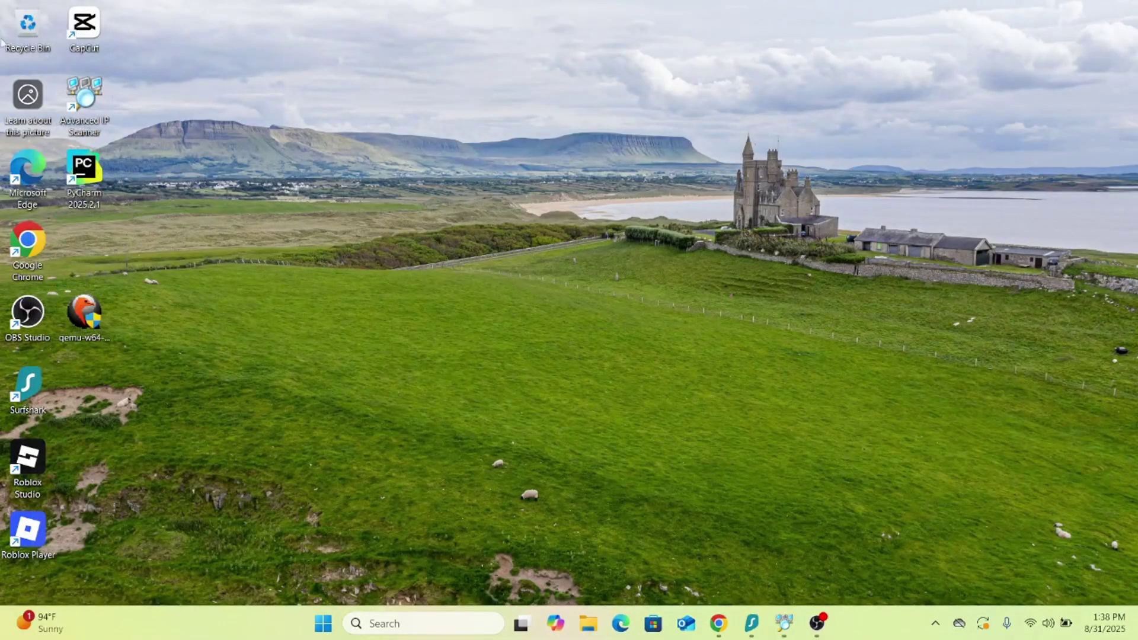
pyautogui.doubleClick(35, 40)
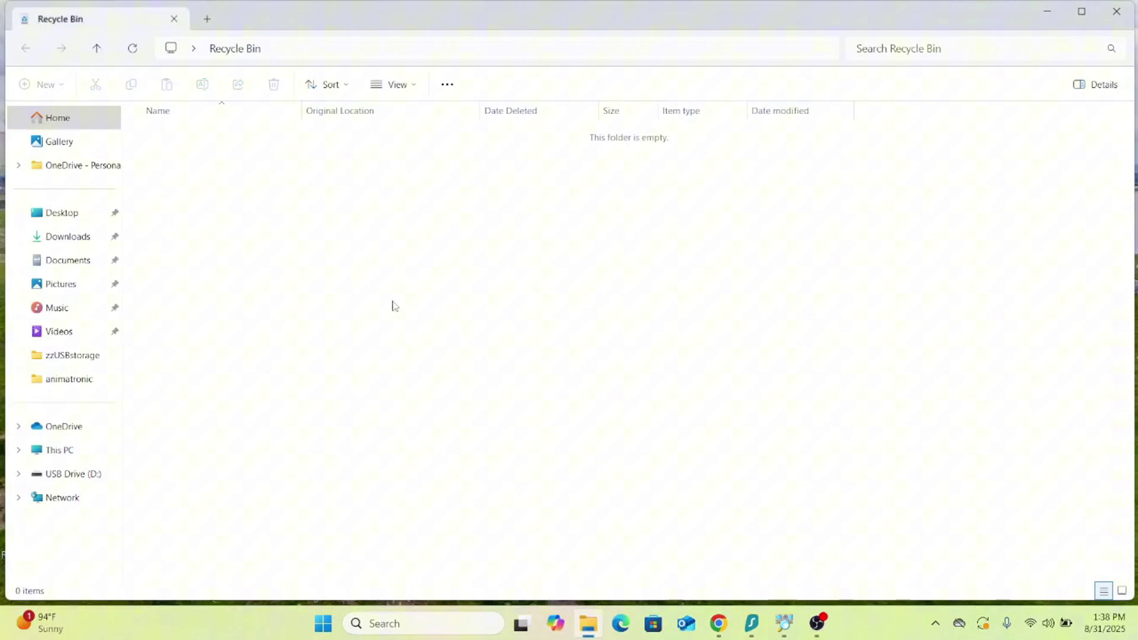
pyautogui.click(1116, 12)
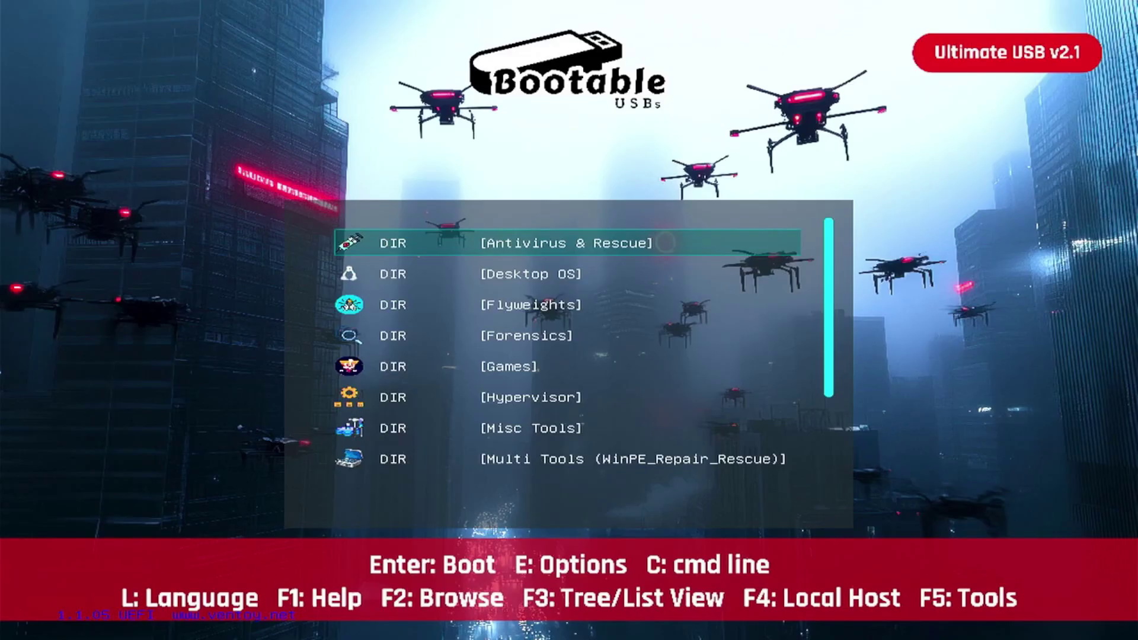
# Browse the boot categories from Antivirus & Rescue down to Windows Installation Media and back
pyautogui.press('Down')
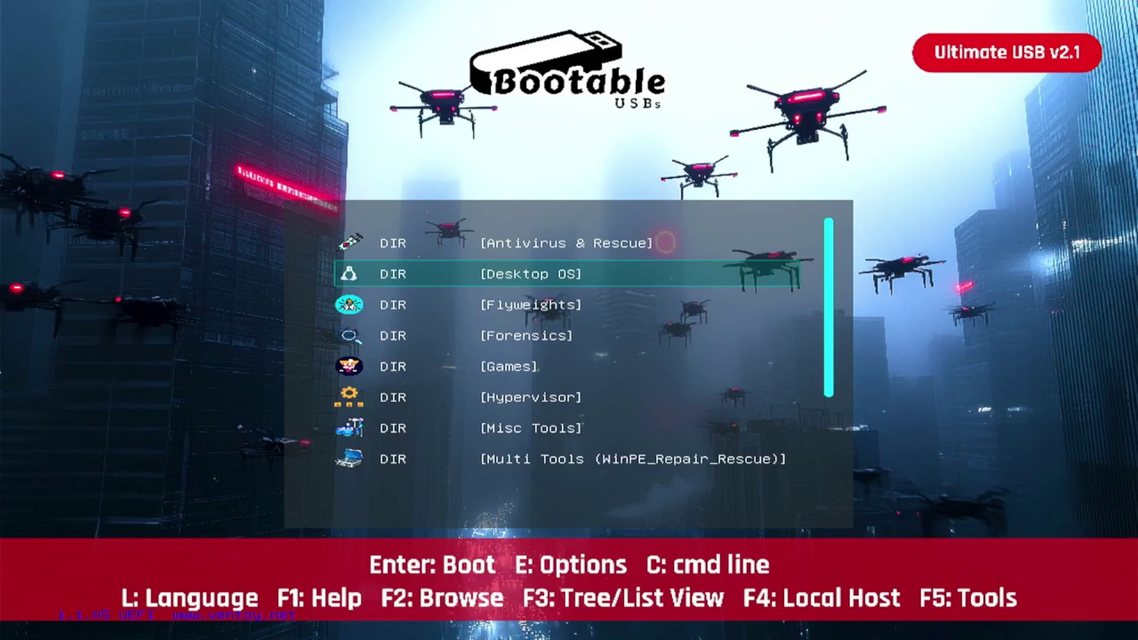
pyautogui.press('Up')
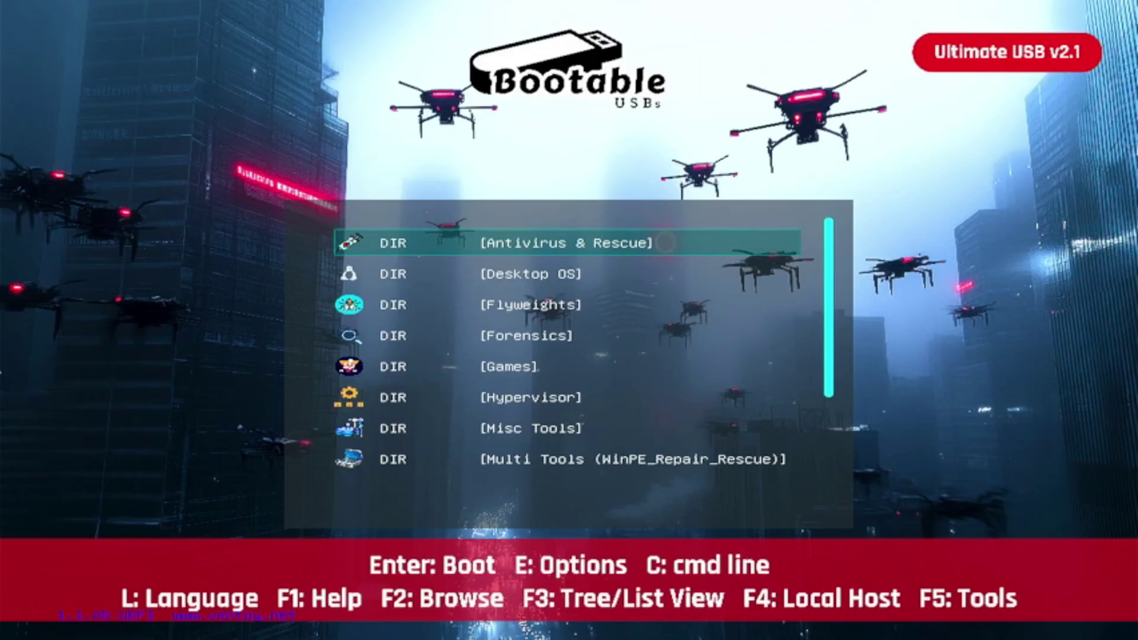
pyautogui.press('Down')
pyautogui.press('Down')
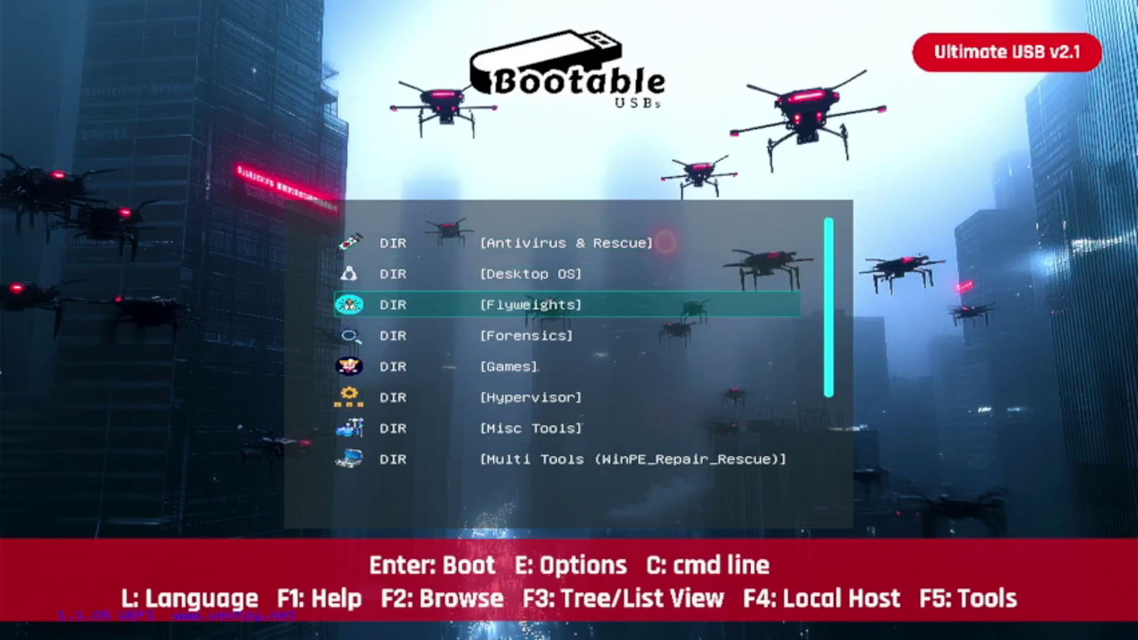
pyautogui.press('Down')
pyautogui.press('Down')
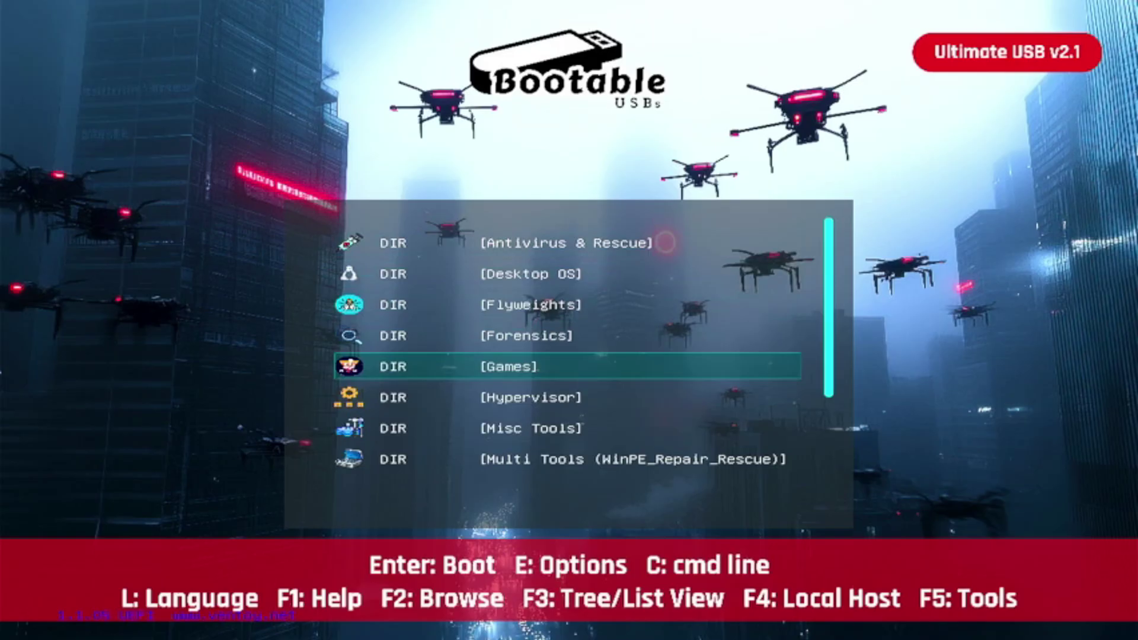
pyautogui.press('Down')
pyautogui.press('Down')
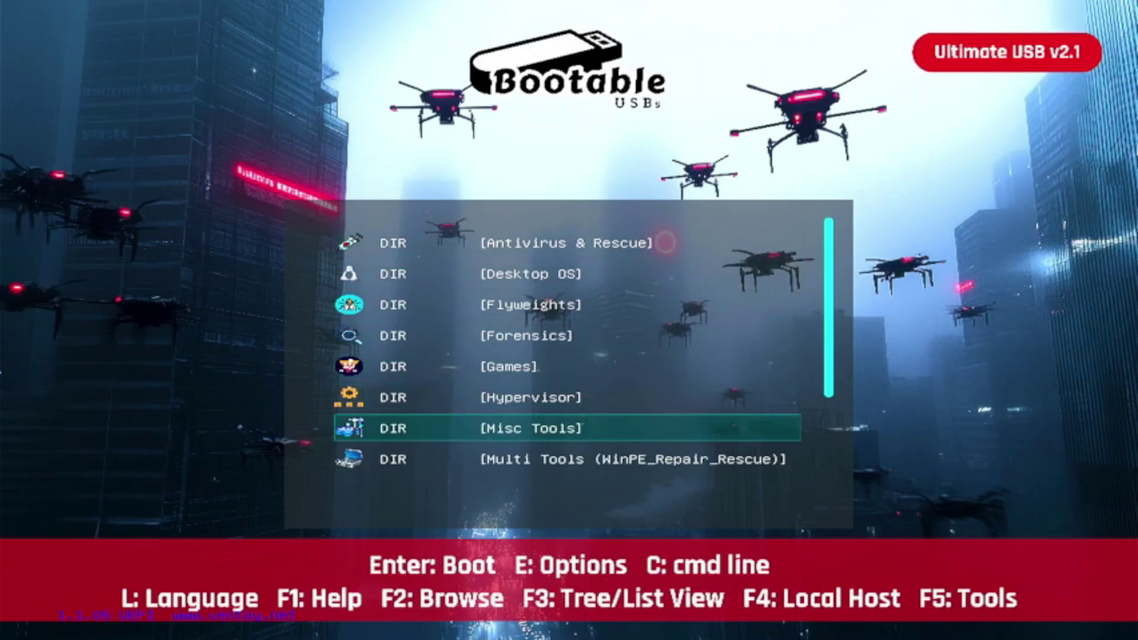
pyautogui.press('Down')
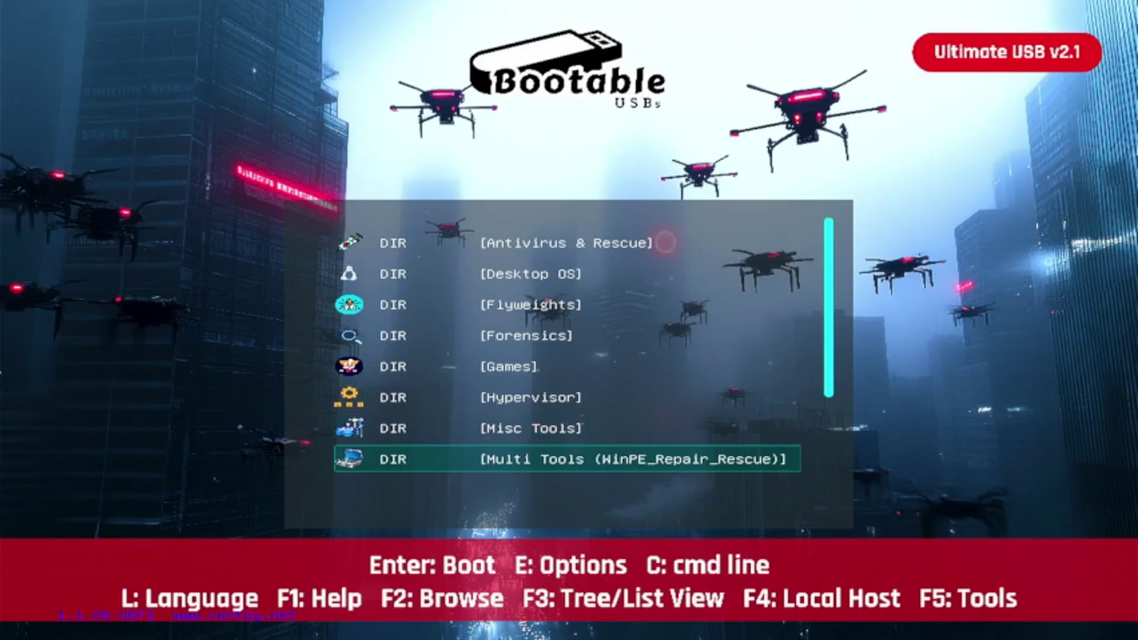
pyautogui.press('Down')
pyautogui.press('Down')
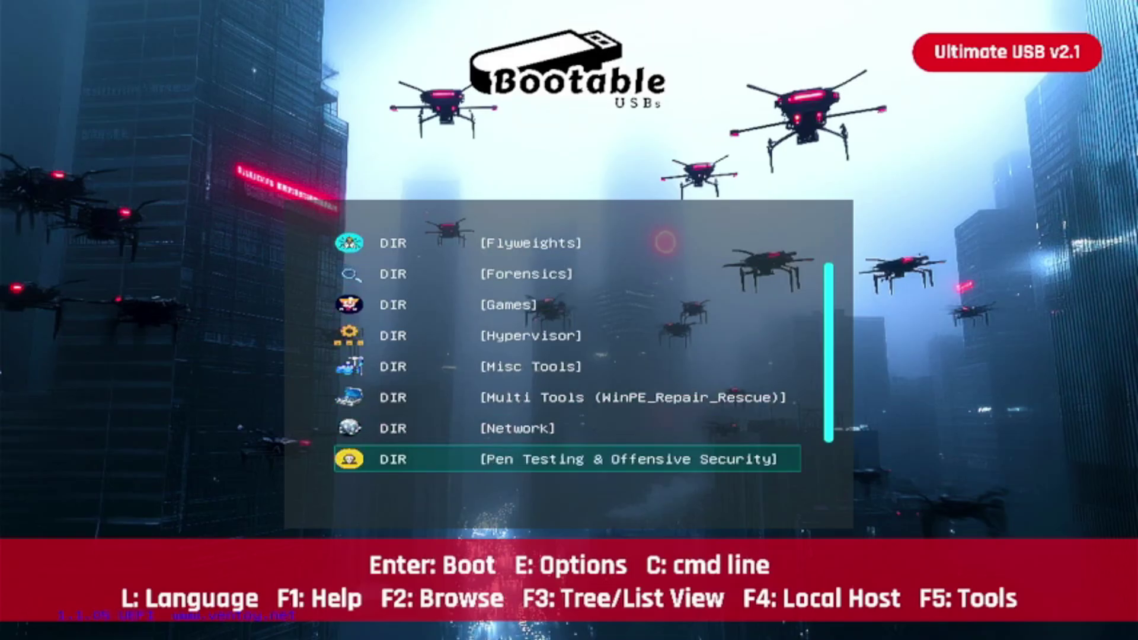
pyautogui.press('Down')
pyautogui.press('Up')
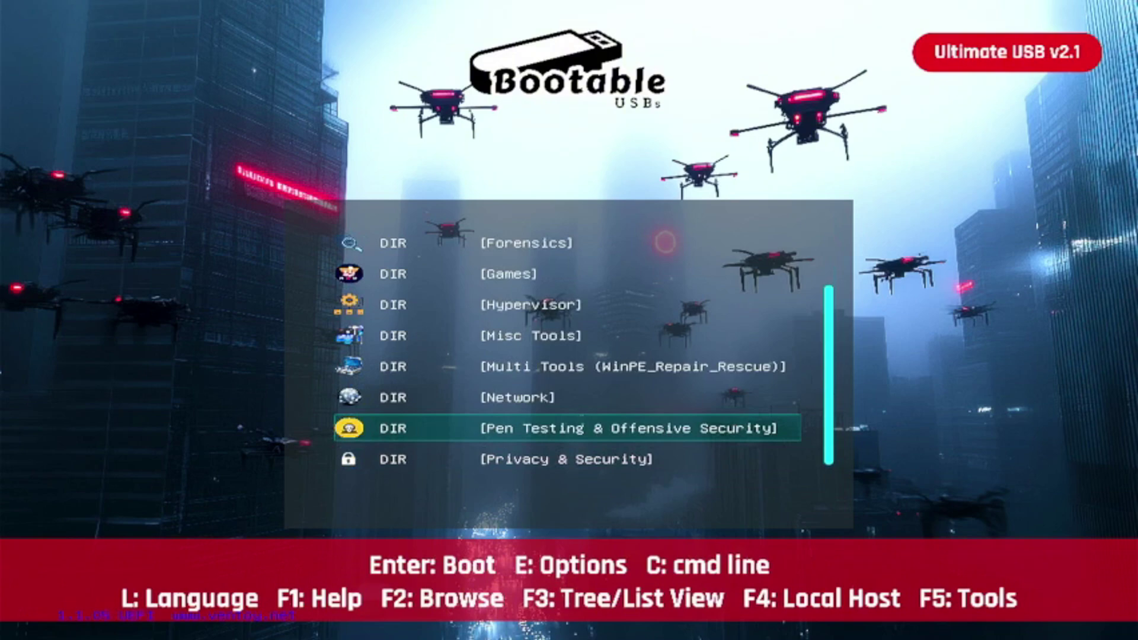
pyautogui.press('Down')
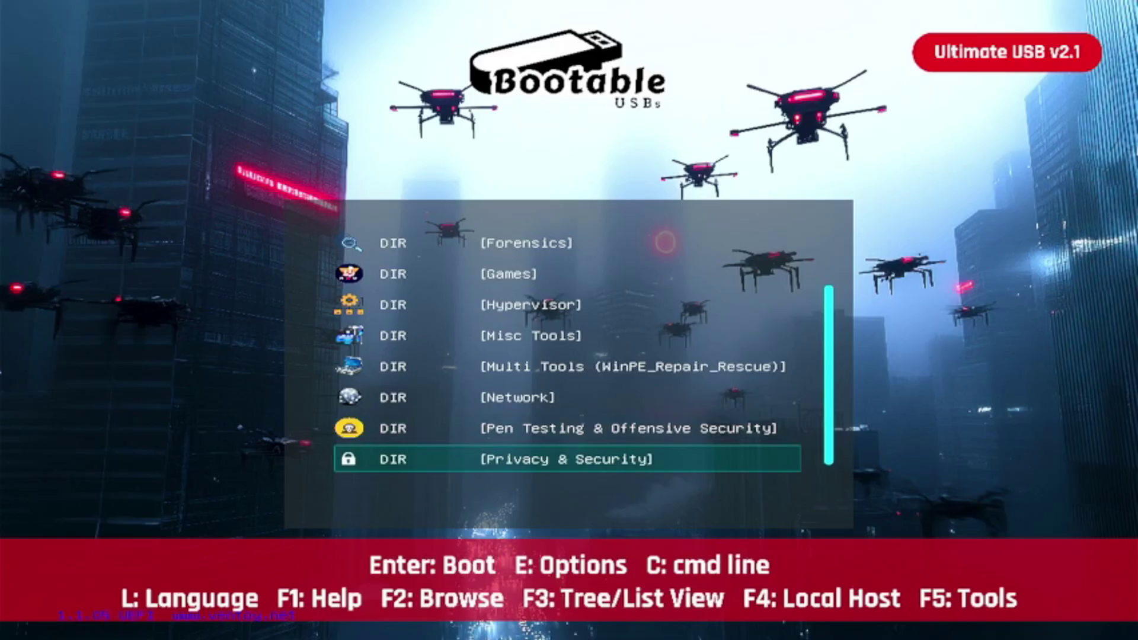
pyautogui.press('Down')
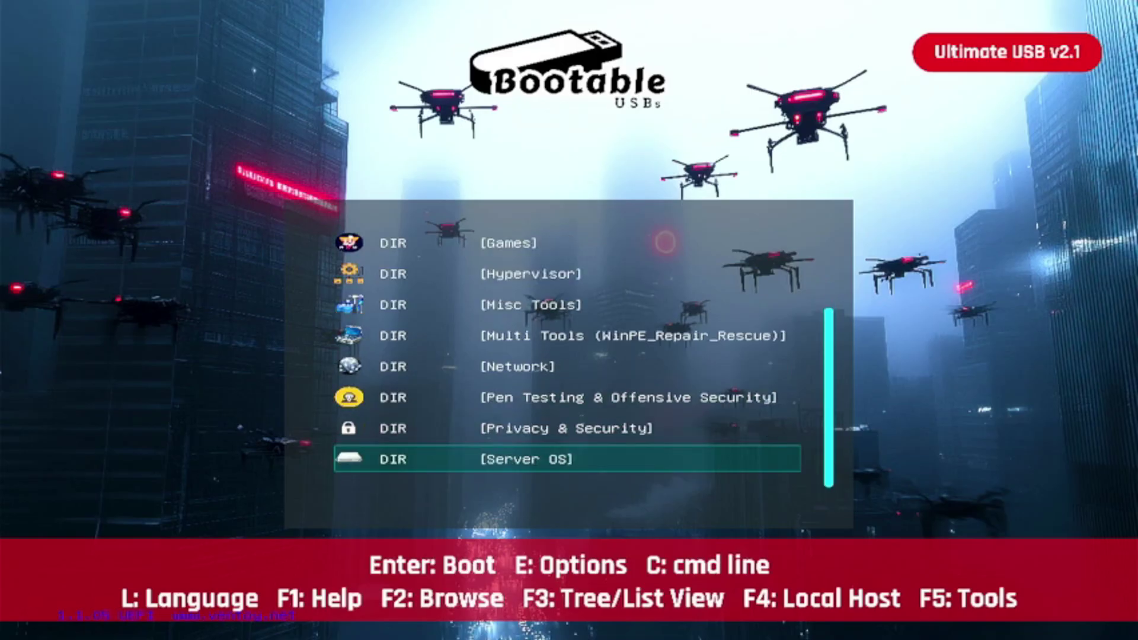
pyautogui.press('Down')
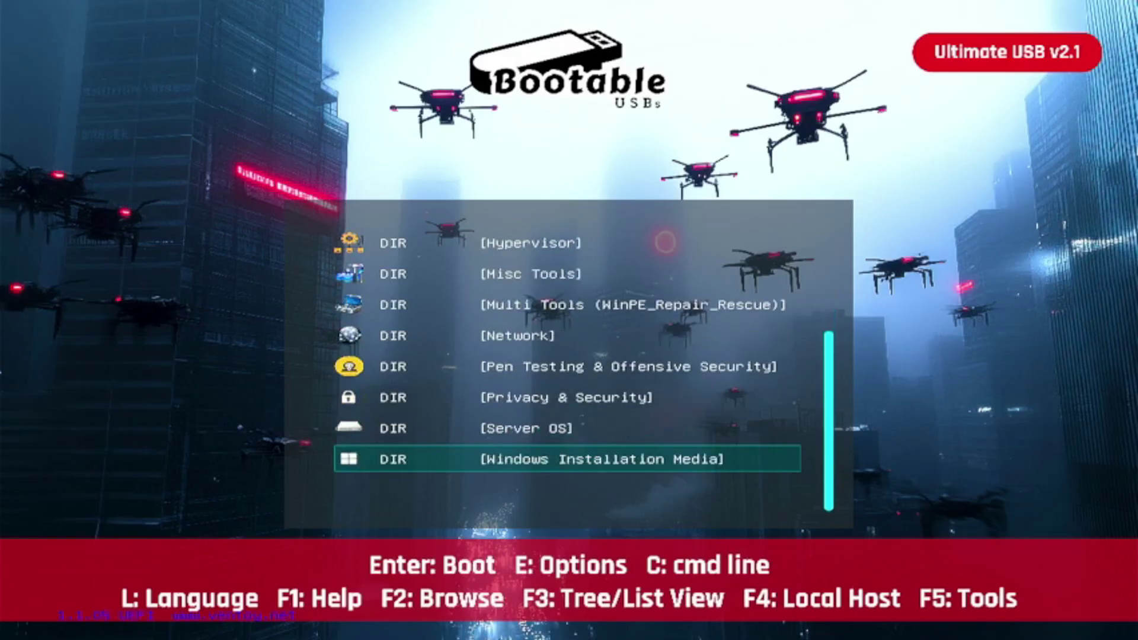
pyautogui.press('Up')
pyautogui.press('Up')
pyautogui.press('Up')
pyautogui.press('Up')
pyautogui.press('Up')
pyautogui.press('Up')
pyautogui.press('Up')
pyautogui.press('Up')
pyautogui.press('Up')
pyautogui.press('Up')
pyautogui.press('Up')
pyautogui.press('Up')
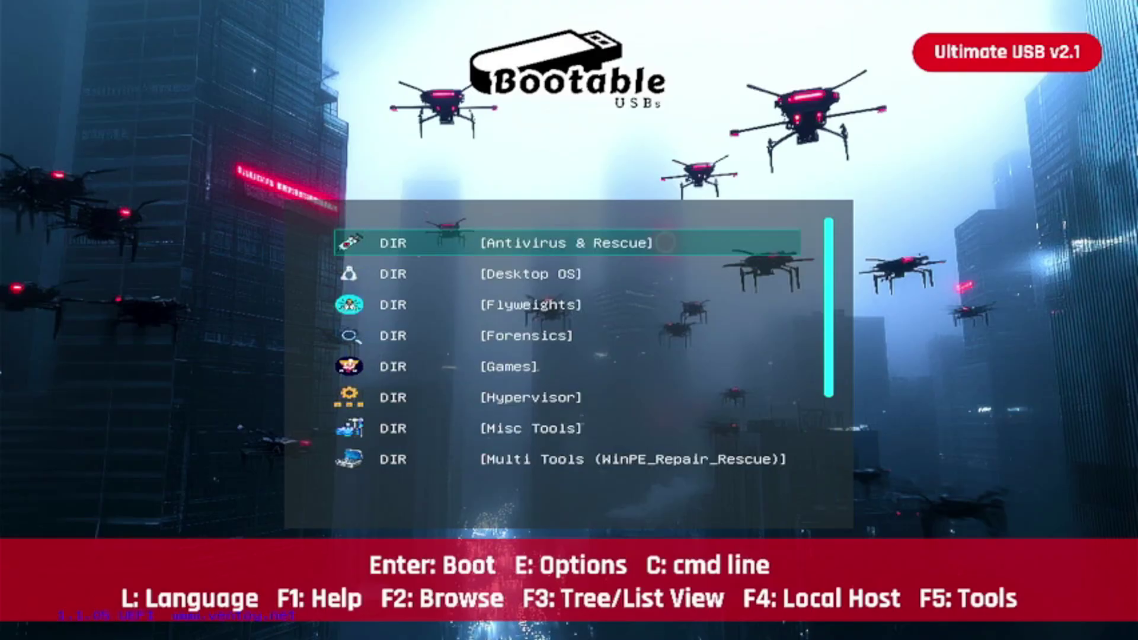
# Move the highlight down to Multi Tools (WinPE_Repair_Rescue)
pyautogui.press('Down')
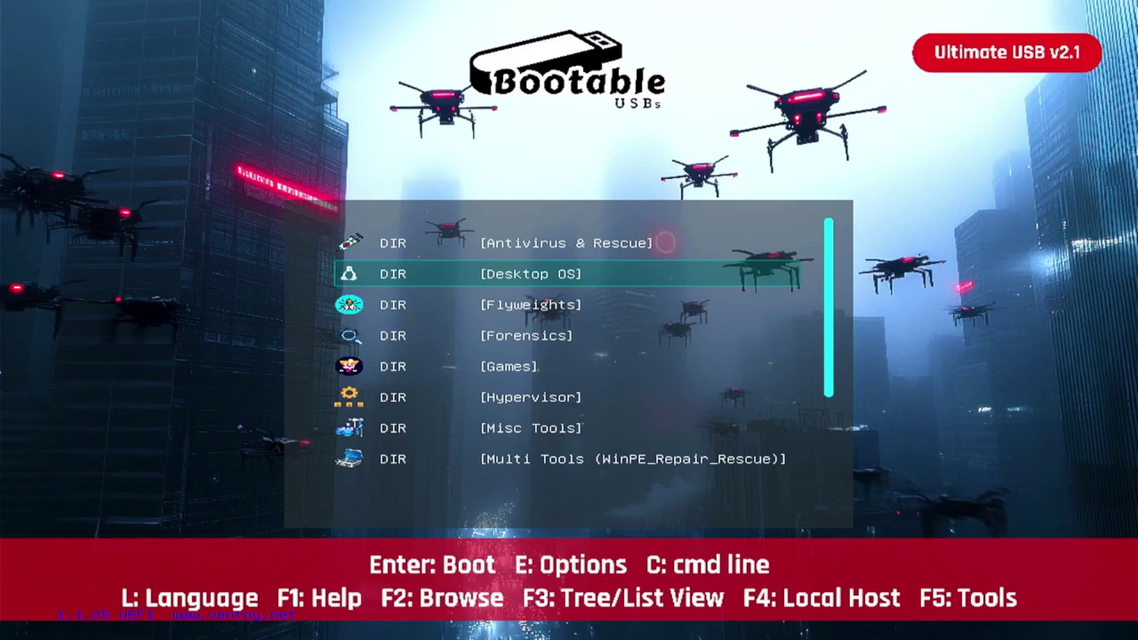
pyautogui.press('Down')
pyautogui.press('Down')
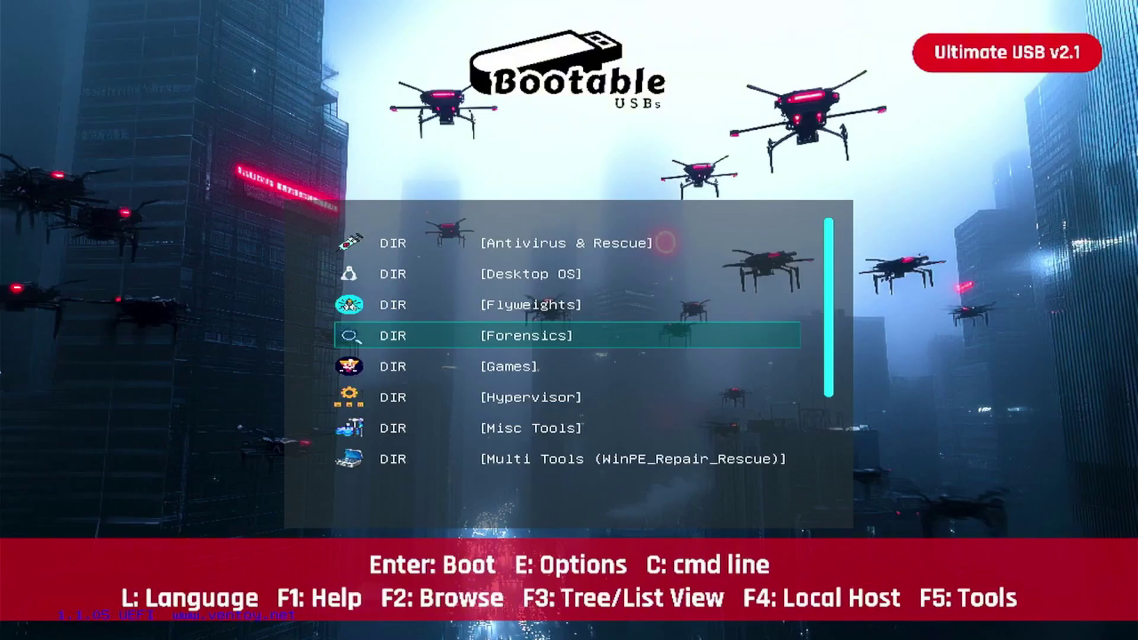
pyautogui.press('Down')
pyautogui.press('Down')
pyautogui.press('Down')
pyautogui.press('Down')
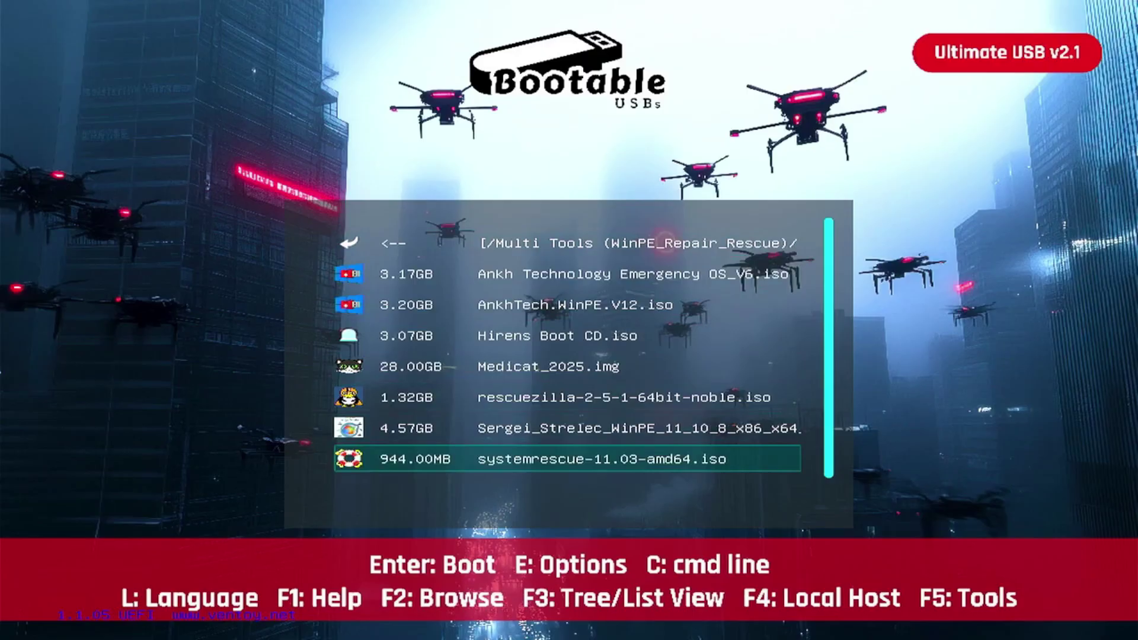
# Boot AnkhTech.WinPE.V12.iso in normal mode
pyautogui.press('Up')
pyautogui.press('Up')
pyautogui.press('Up')
pyautogui.press('Up')
pyautogui.press('Up')
pyautogui.press('Up')
pyautogui.press('Up')
pyautogui.press('Up')
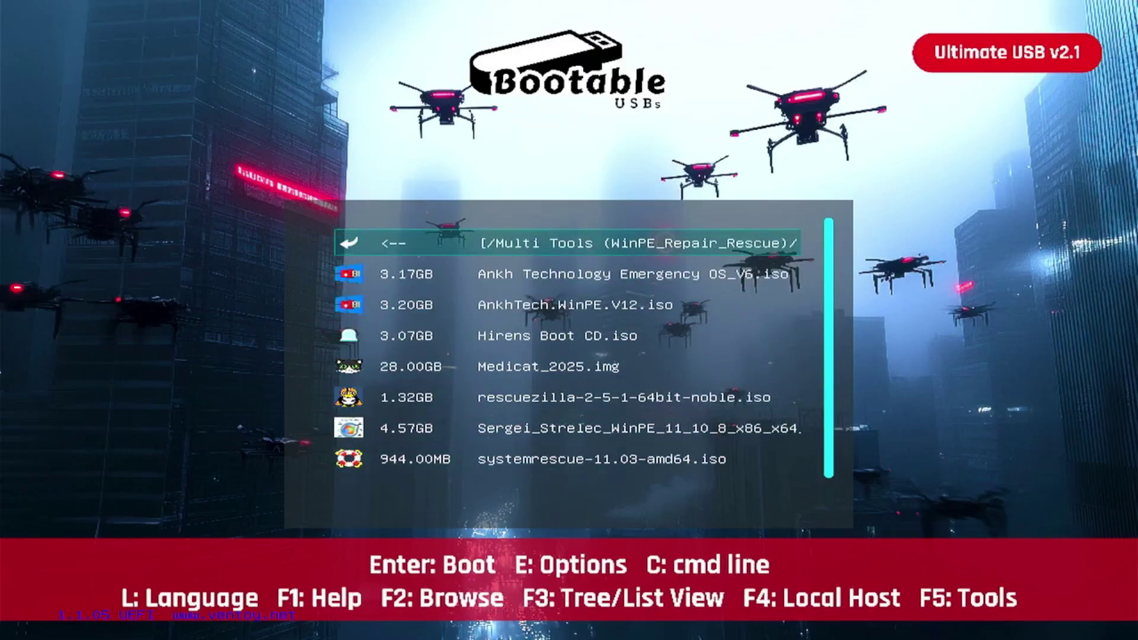
pyautogui.press('Down')
pyautogui.press('Down')
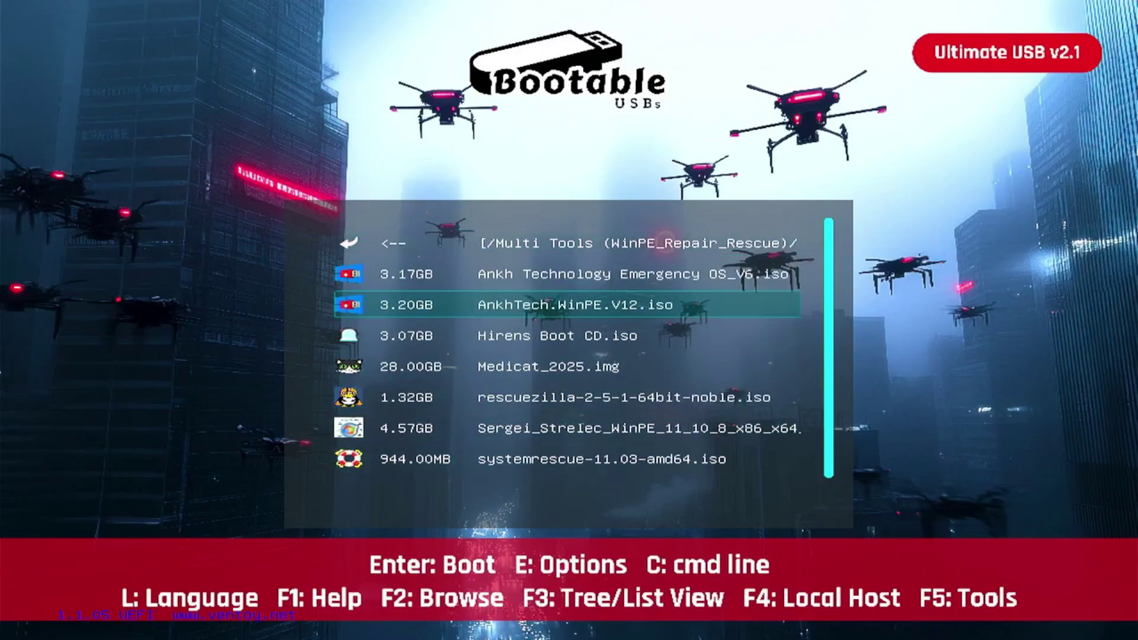
pyautogui.press('Return')
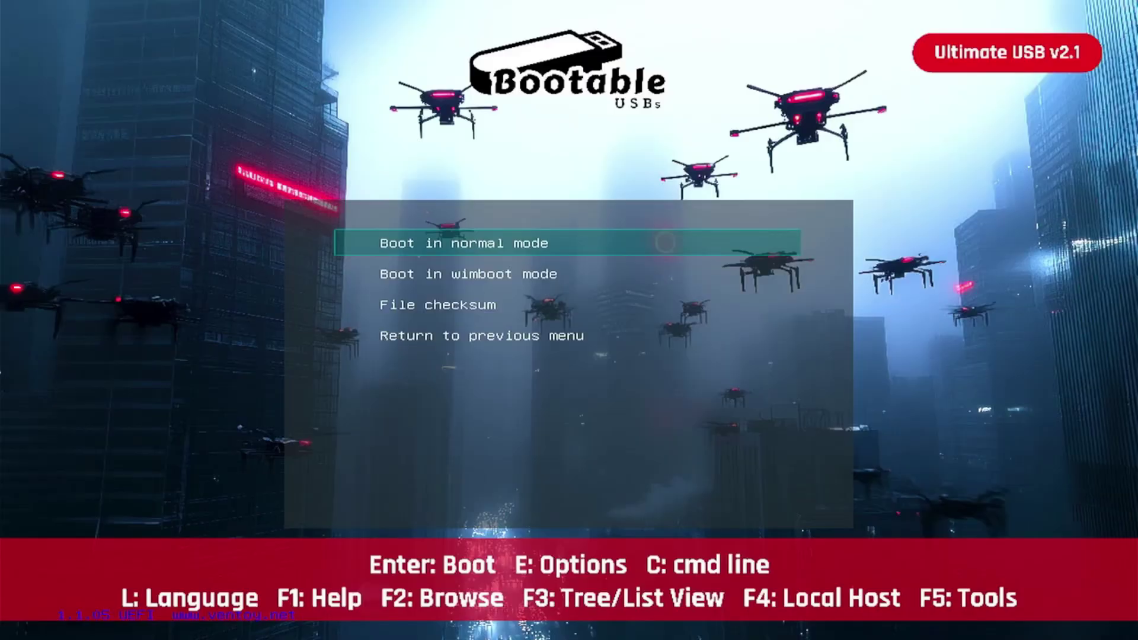
pyautogui.press('Return')
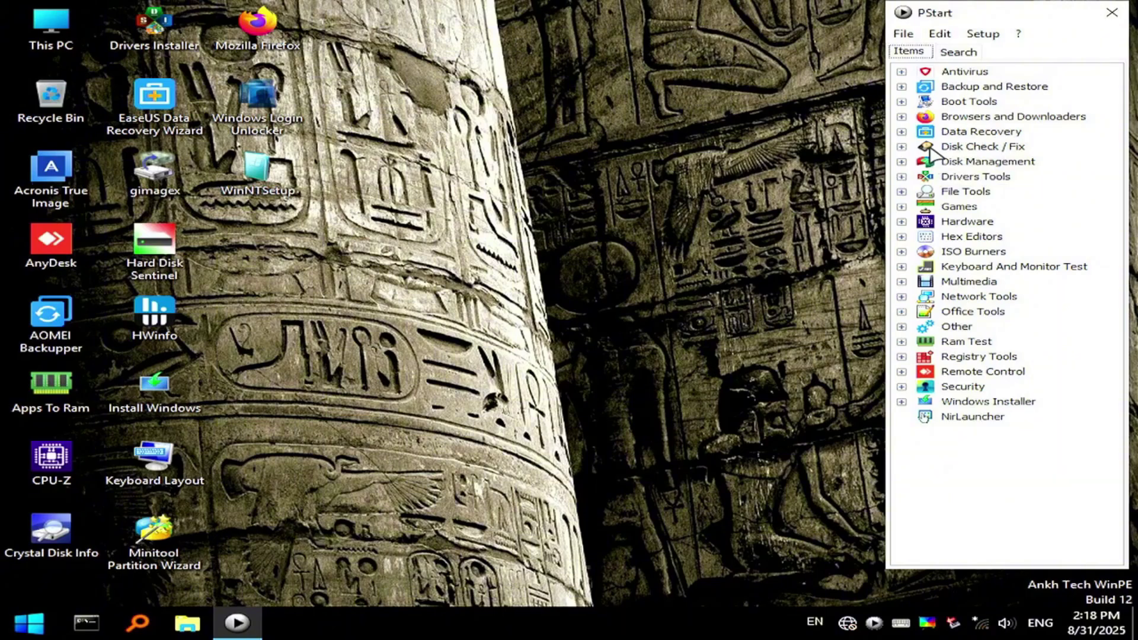
# Expand PStart's Data Recovery group and launch Recuva
pyautogui.click(901, 132)
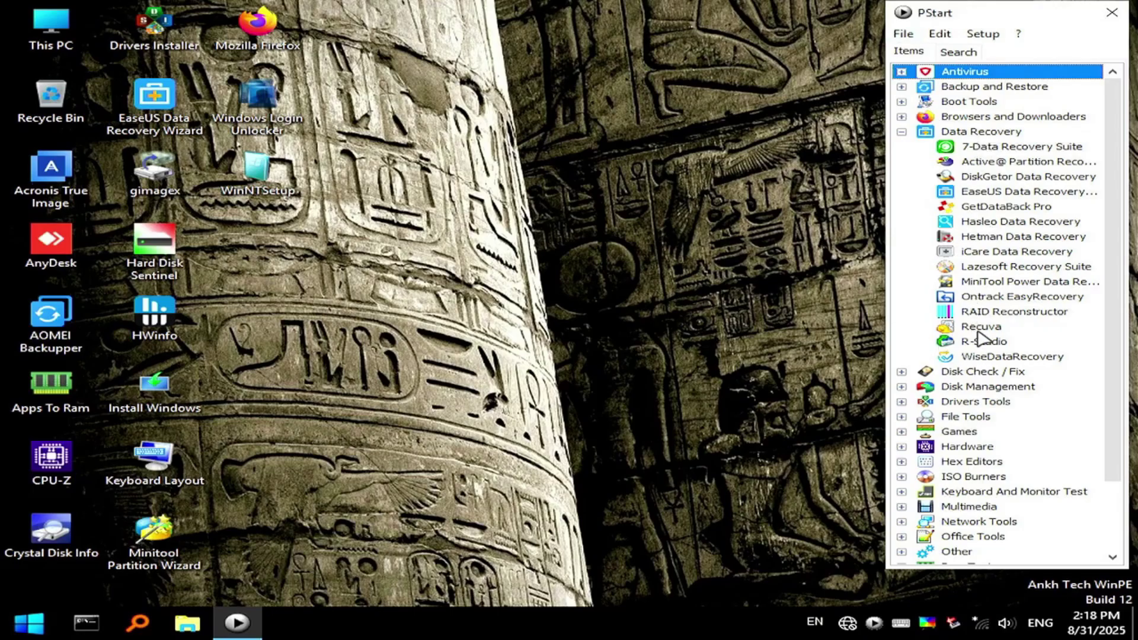
pyautogui.click(979, 329)
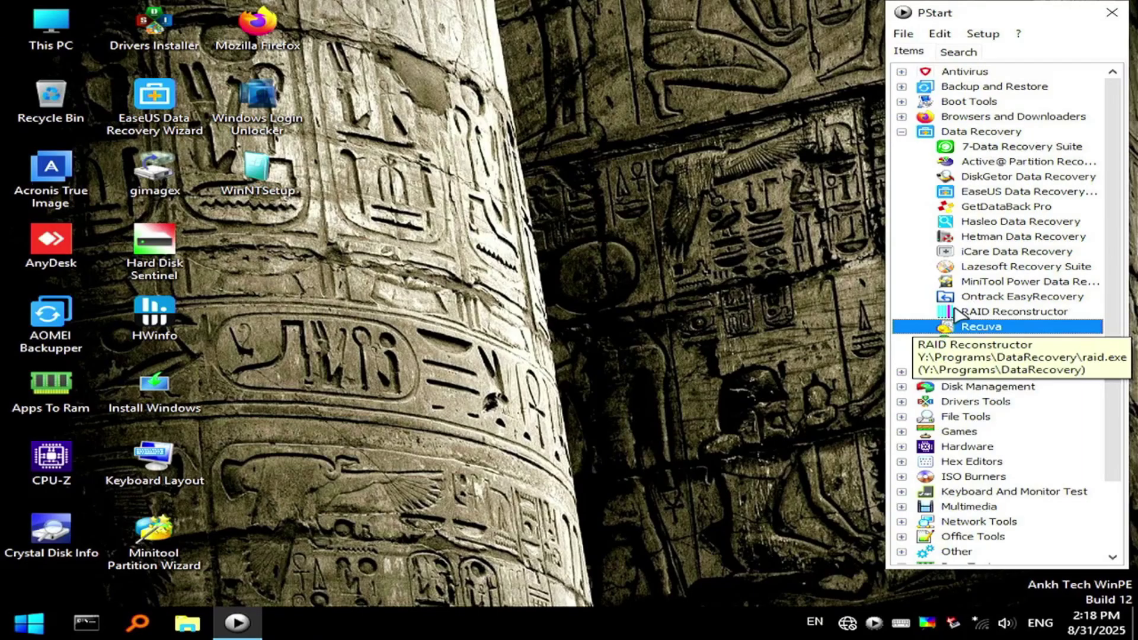
pyautogui.doubleClick(979, 331)
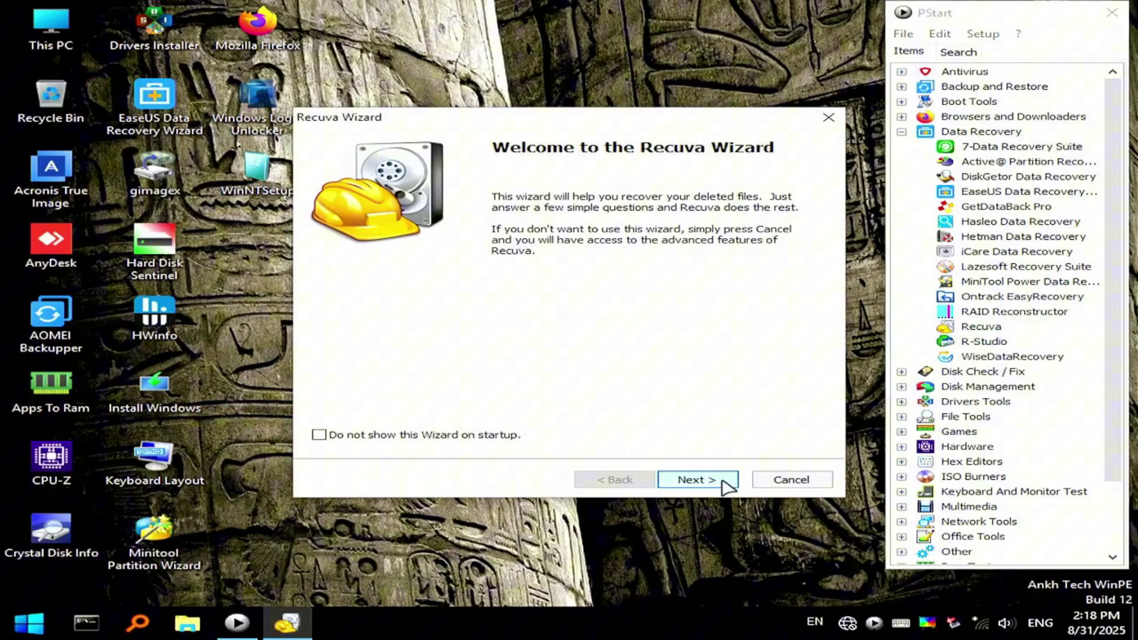
# Advance through the Recuva wizard, keeping All Files as the file type
pyautogui.click(722, 480)
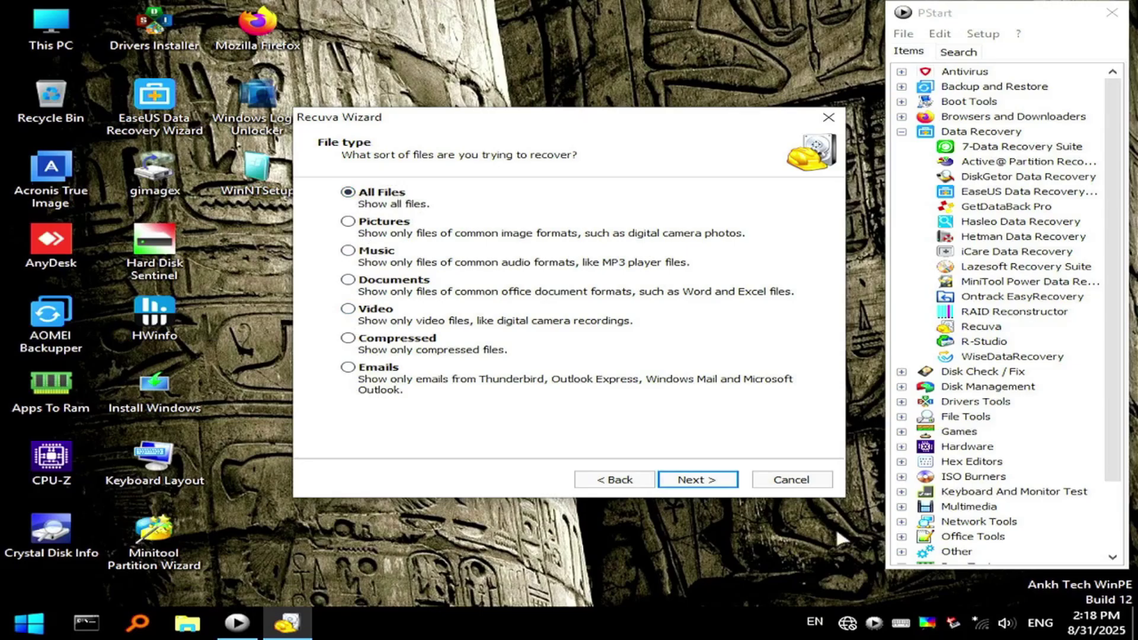
pyautogui.click(722, 487)
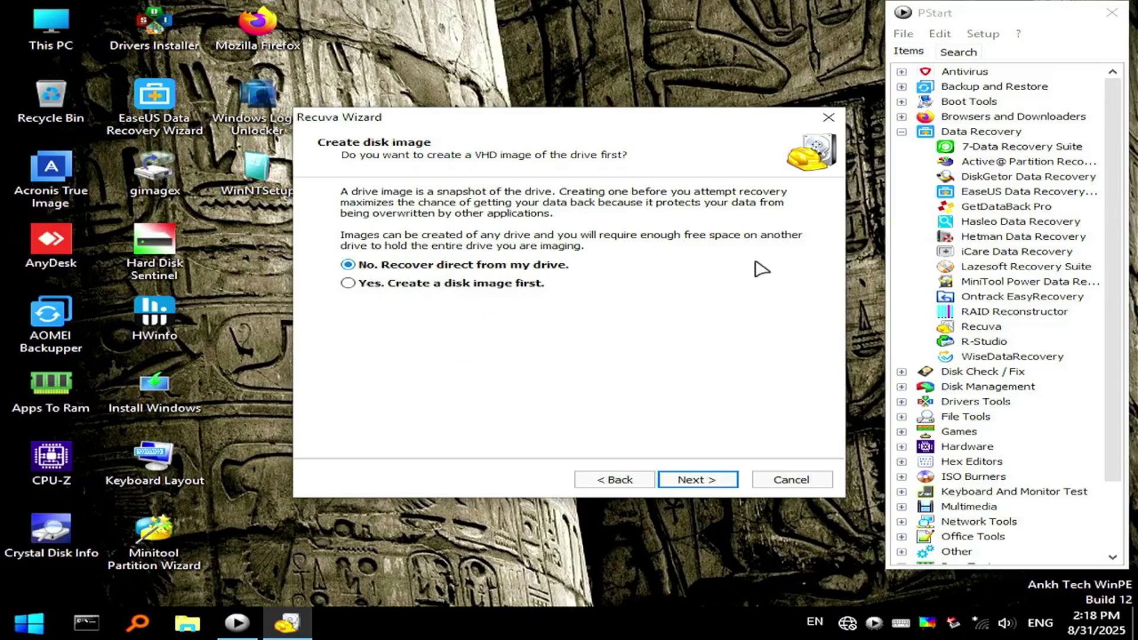
pyautogui.click(693, 481)
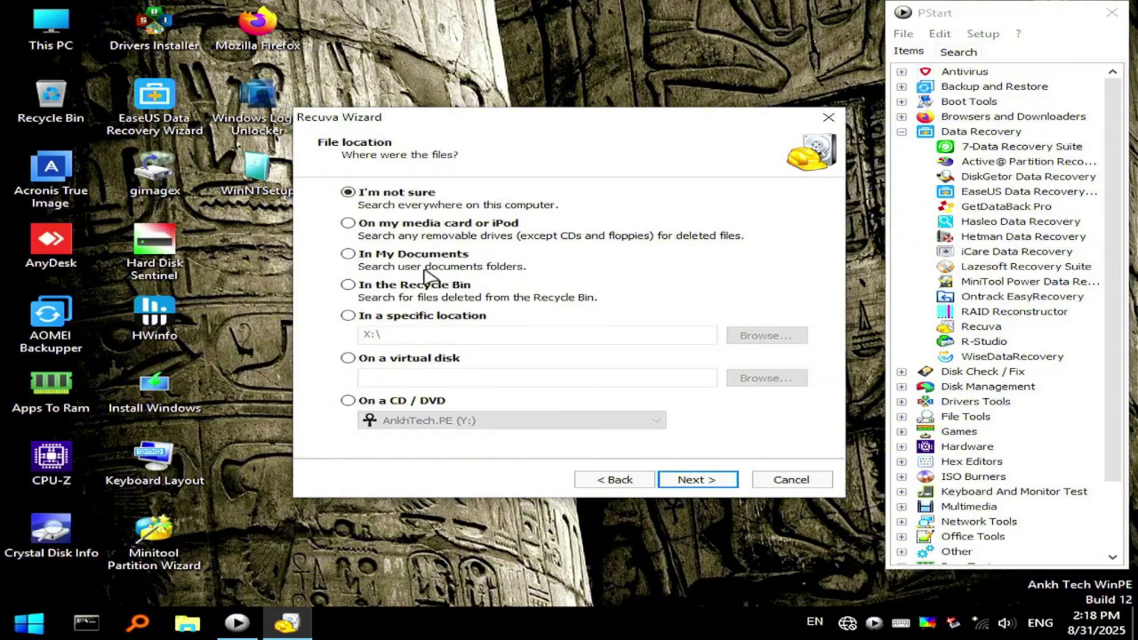
# Set the scan location to USB Drive (F:) and start the scan
pyautogui.click(398, 316)
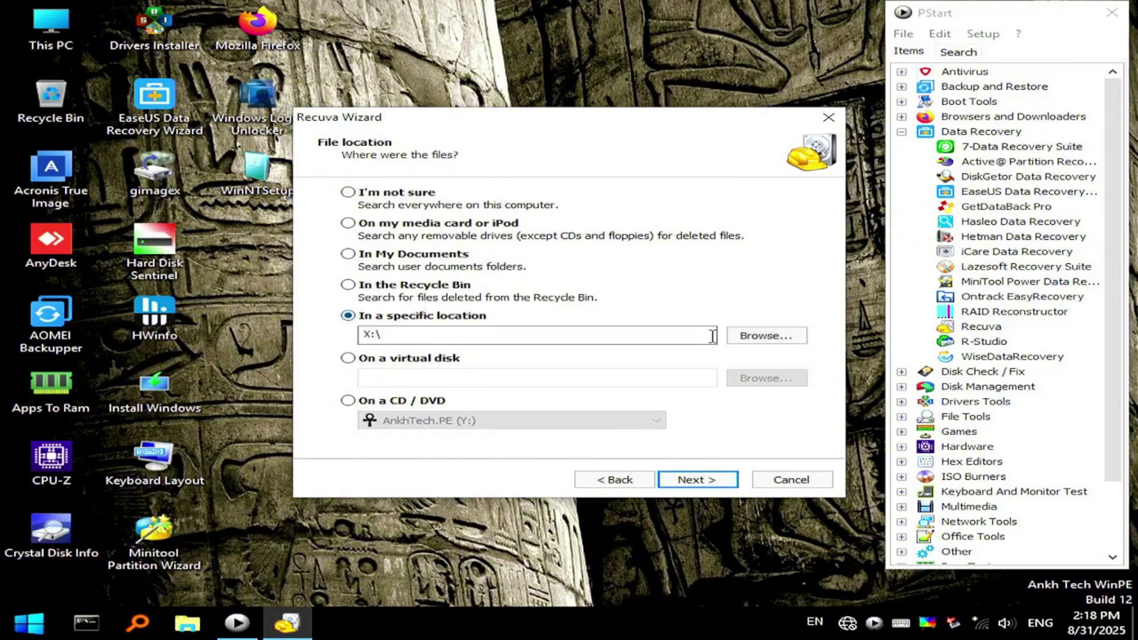
pyautogui.click(766, 336)
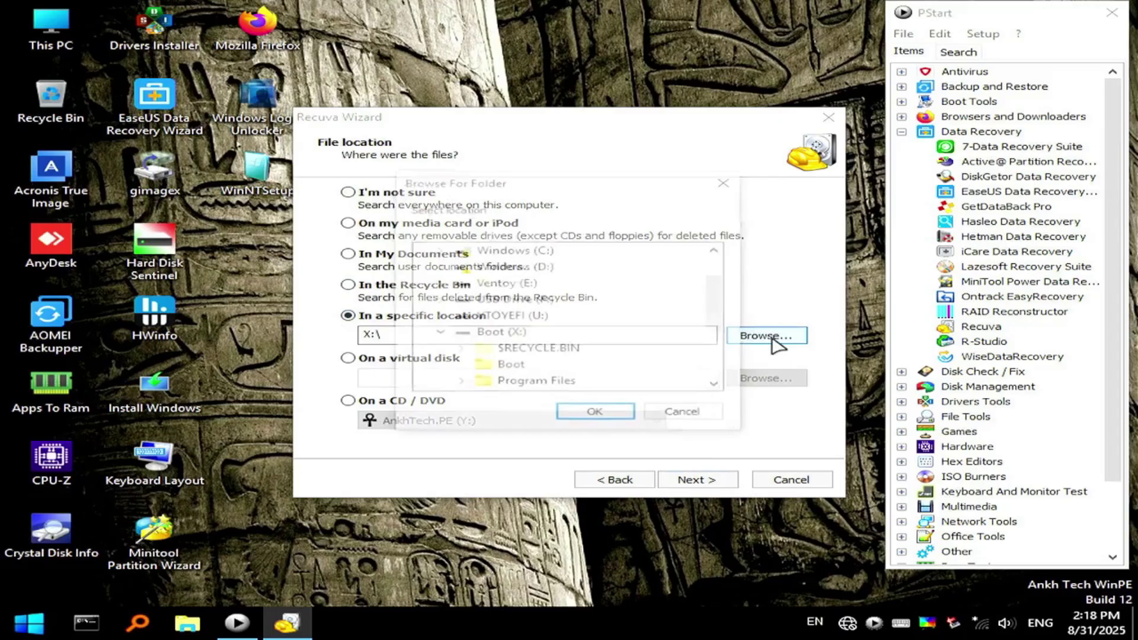
pyautogui.scroll(1, 530, 306)
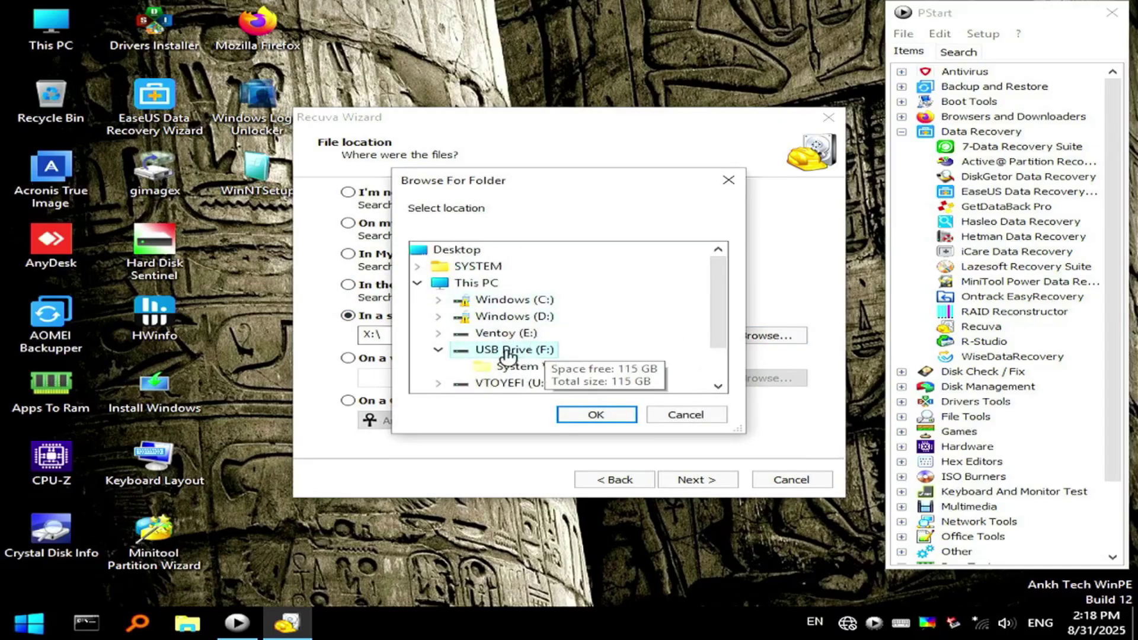
pyautogui.click(596, 415)
pyautogui.click(693, 481)
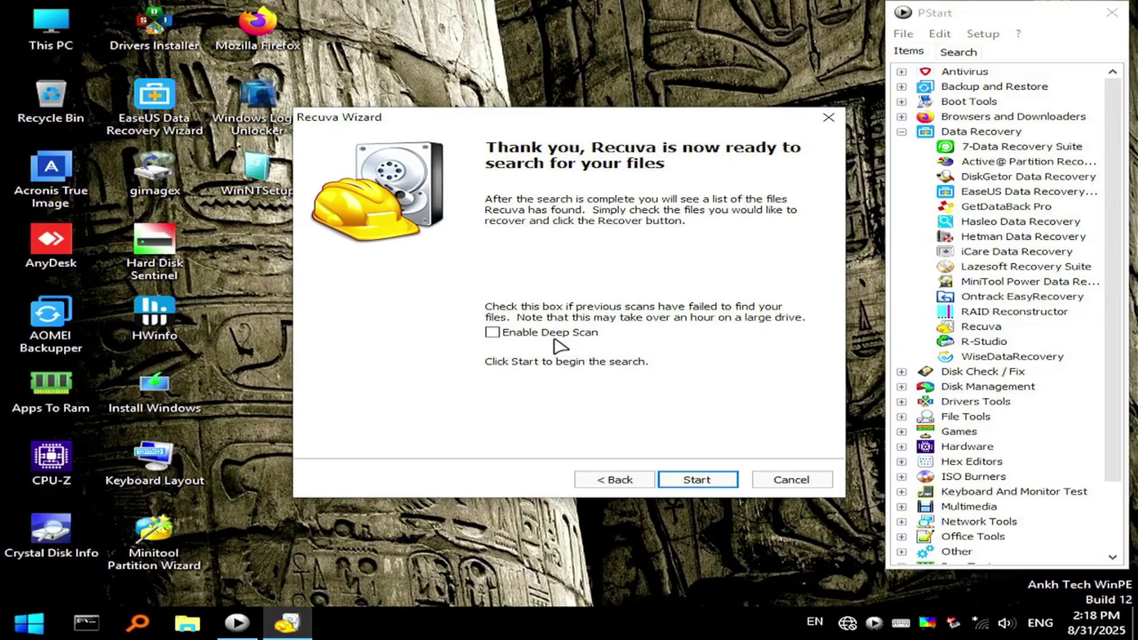
pyautogui.click(720, 480)
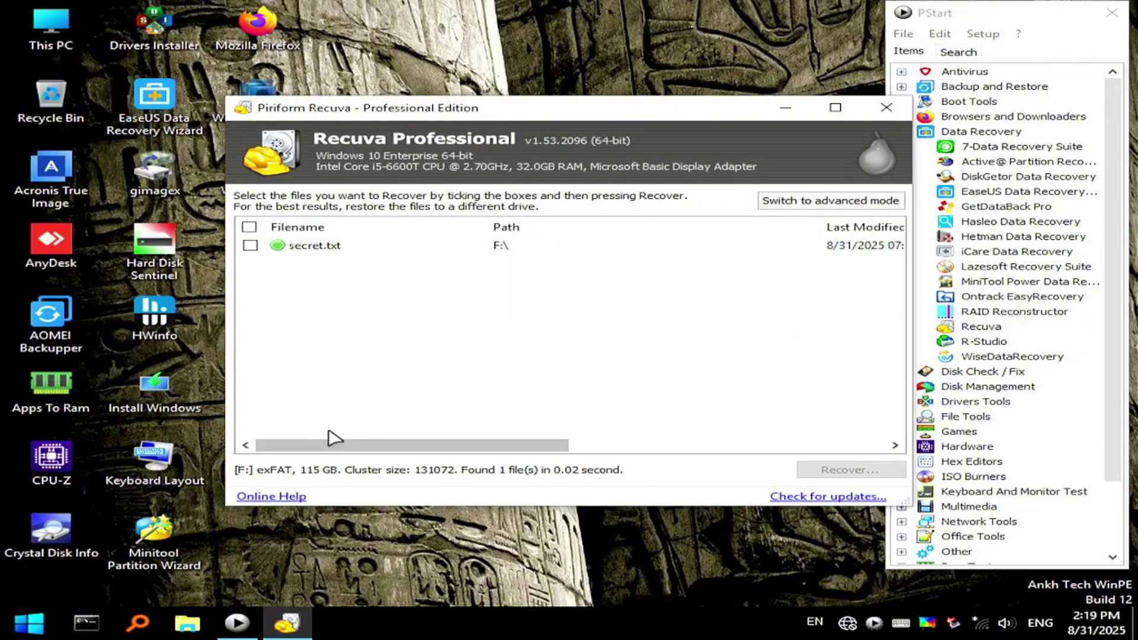
# Adjust the results columns and mark secret.txt for recovery
pyautogui.moveTo(339, 448); pyautogui.dragTo(608, 448)
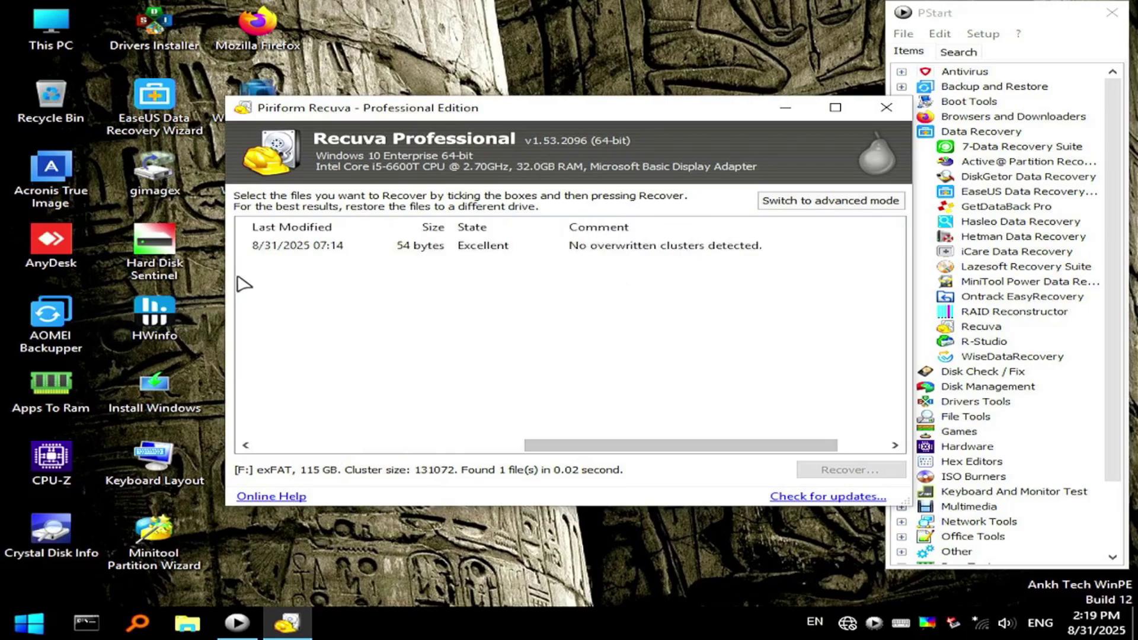
pyautogui.moveTo(548, 448); pyautogui.dragTo(257, 448)
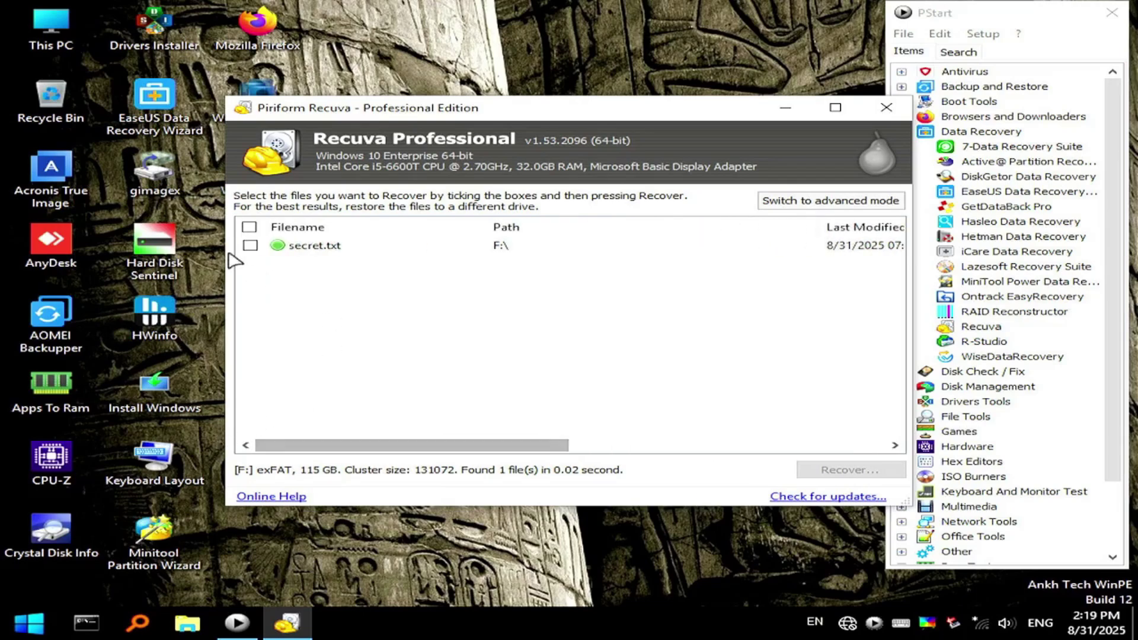
pyautogui.click(246, 244)
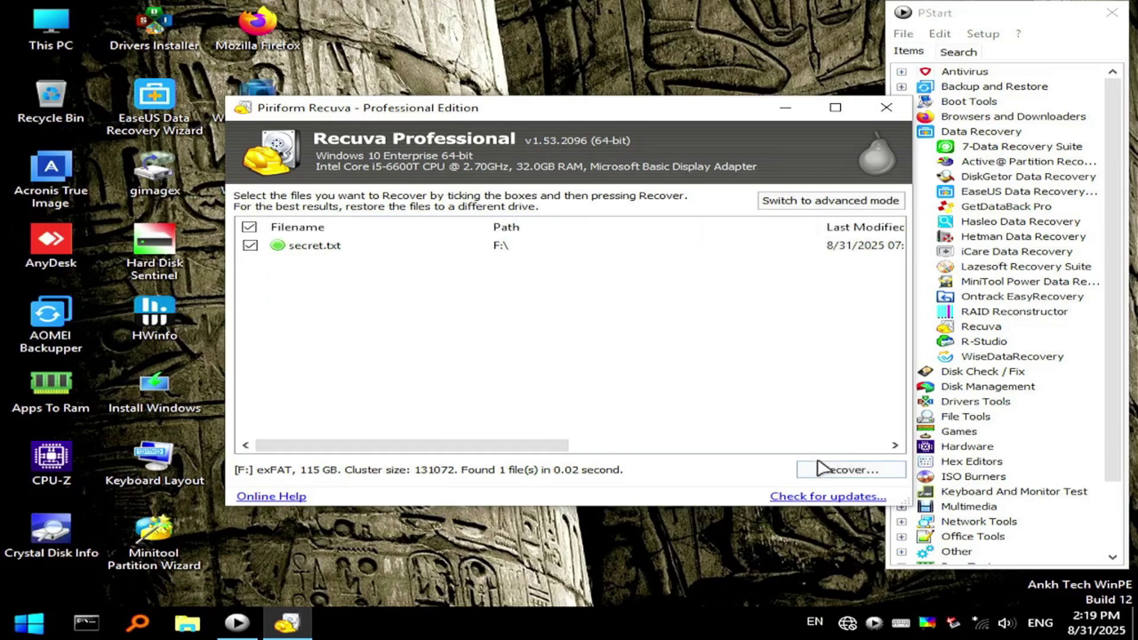
# Recover secret.txt to USB Drive (F:), accepting the same-drive warning, then close Recuva
pyautogui.click(838, 472)
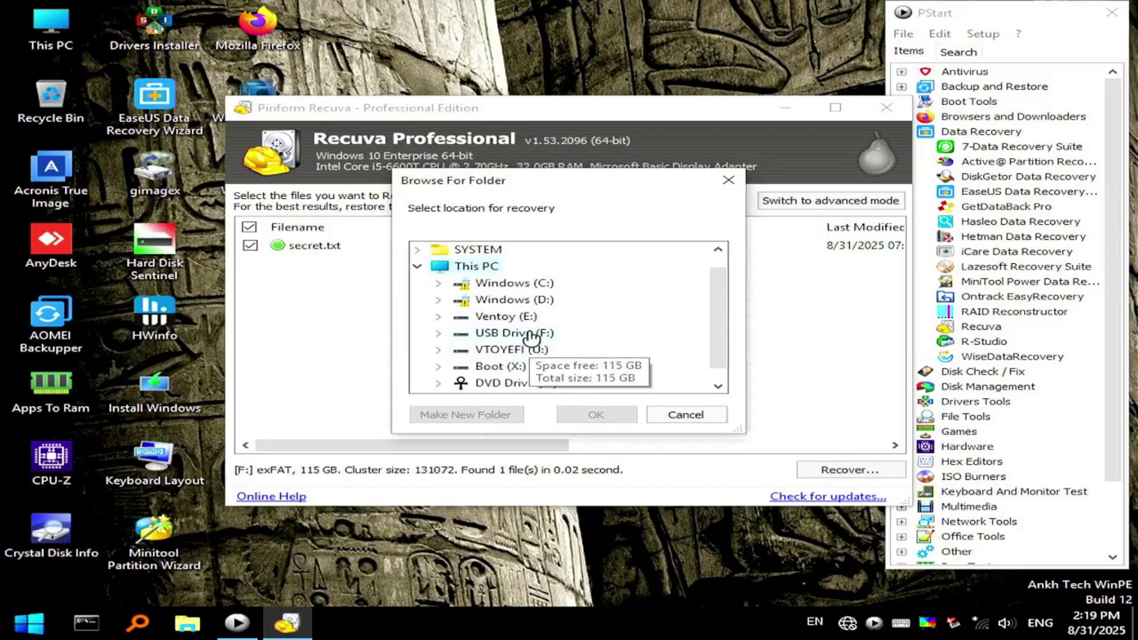
pyautogui.click(529, 334)
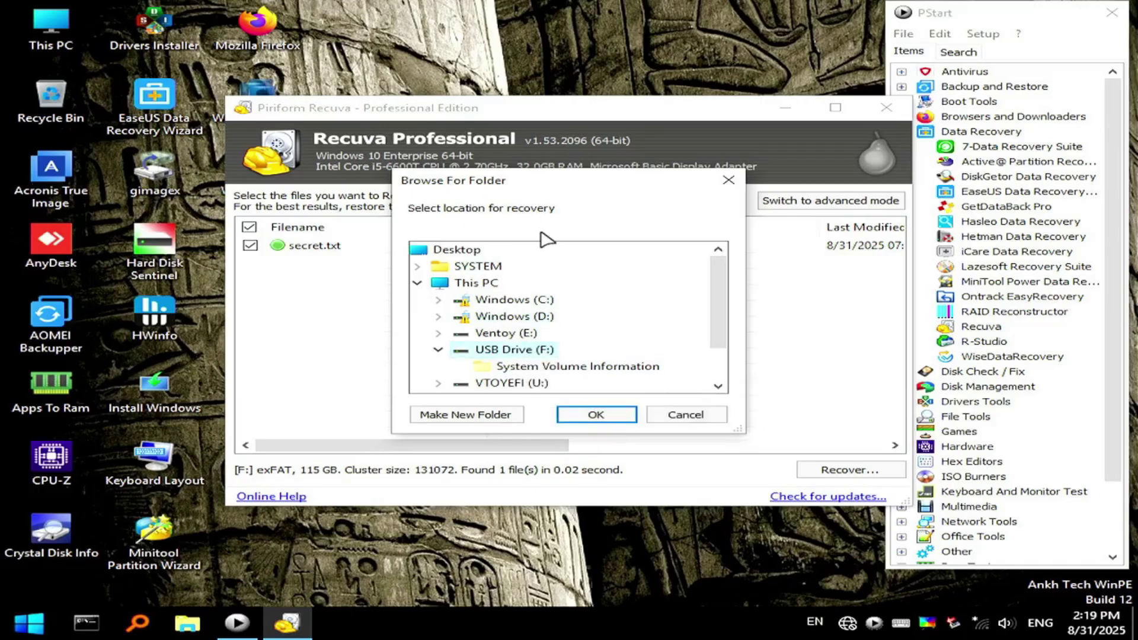
pyautogui.click(595, 414)
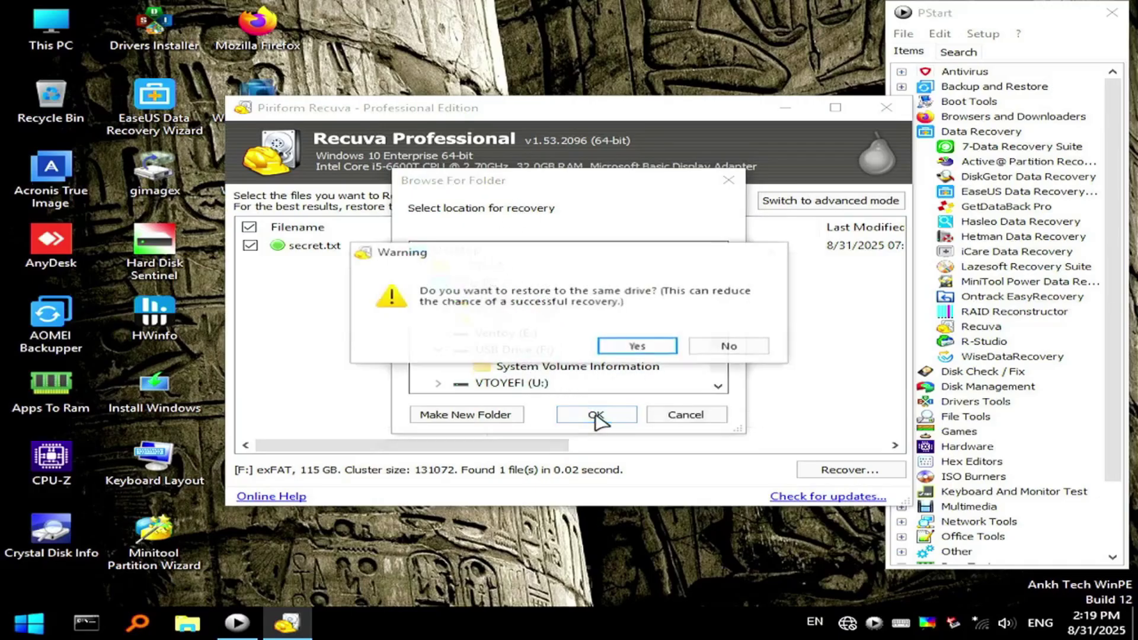
pyautogui.click(637, 347)
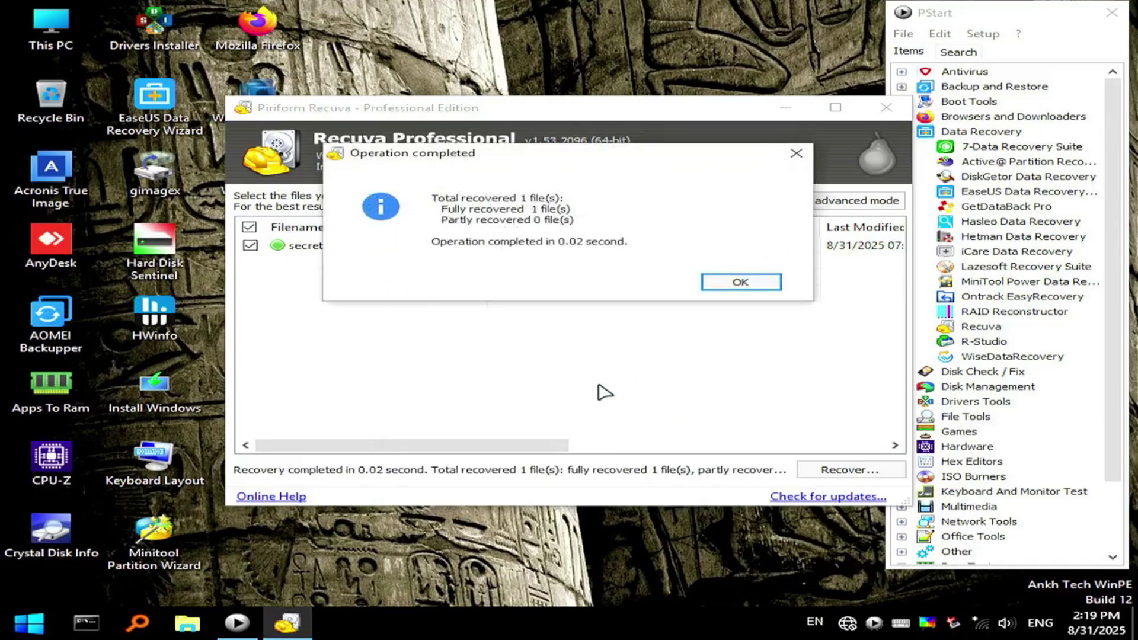
pyautogui.click(742, 283)
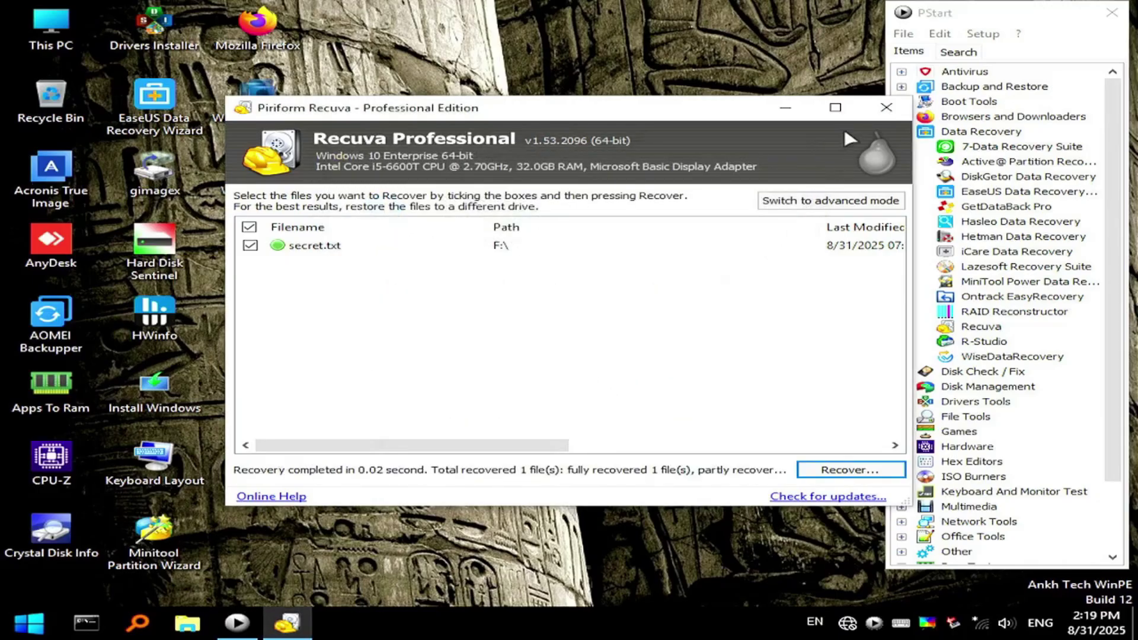
pyautogui.click(888, 109)
pyautogui.click(188, 623)
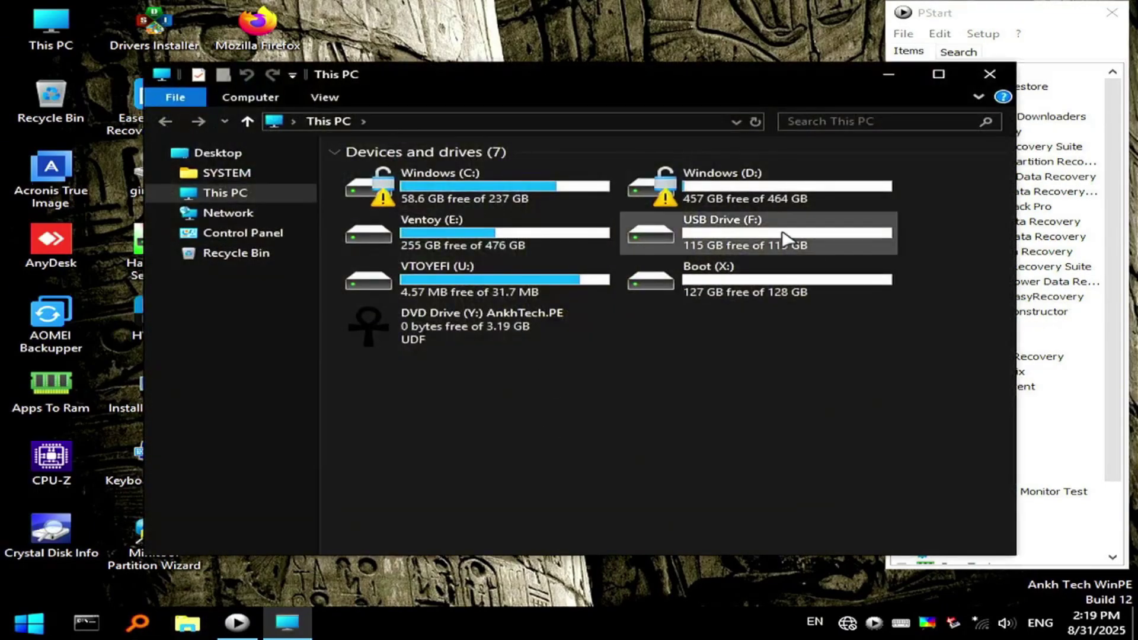
pyautogui.doubleClick(785, 239)
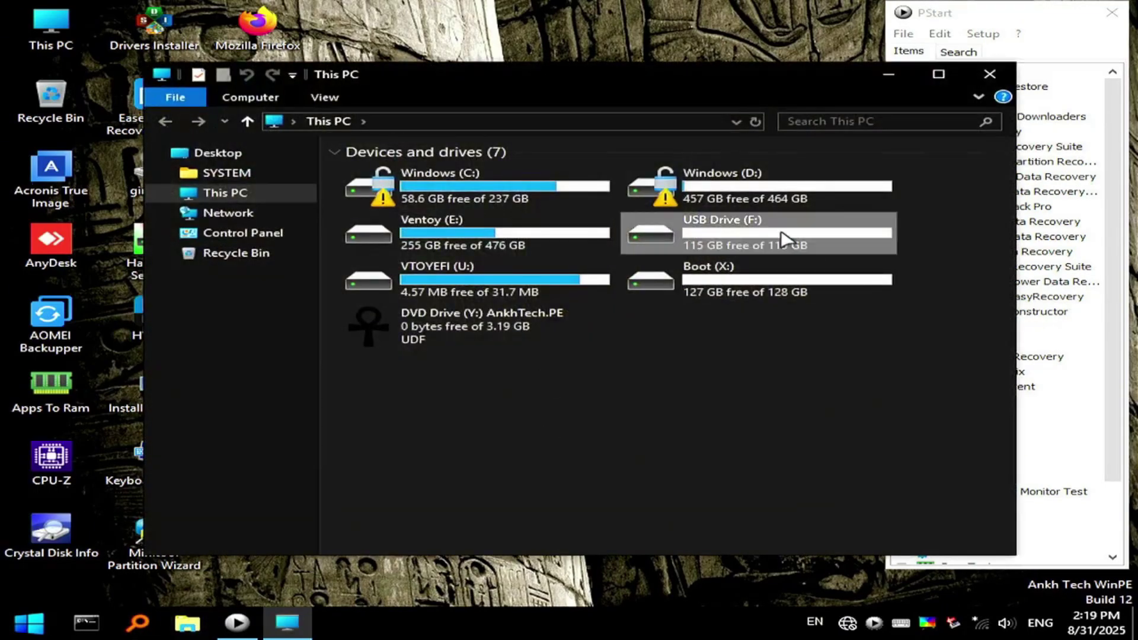
pyautogui.doubleClick(396, 195)
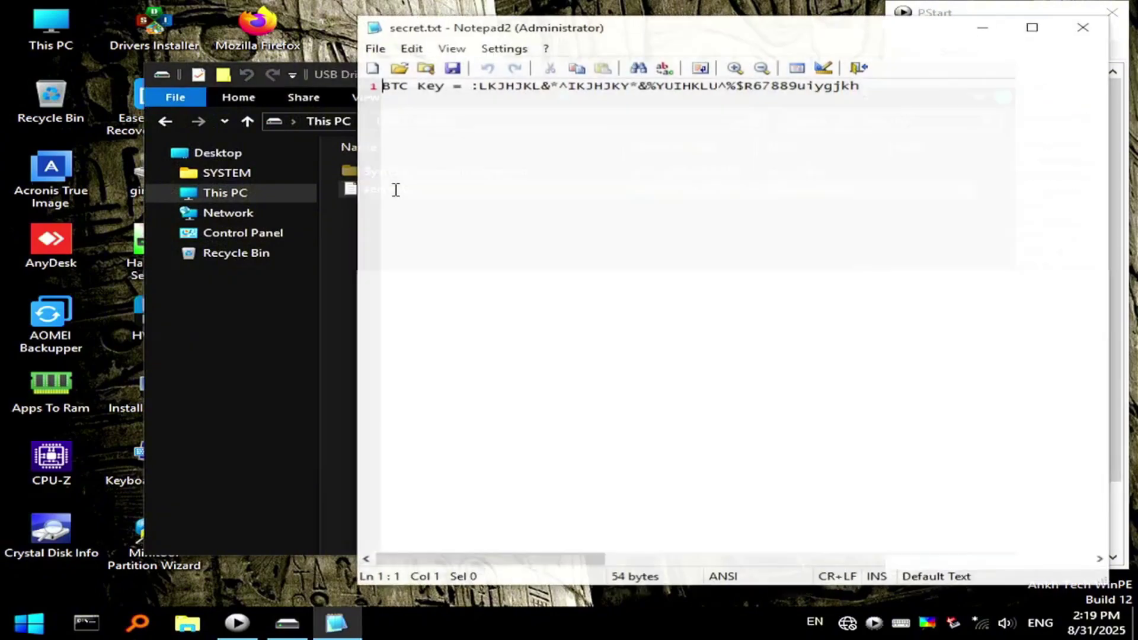
pyautogui.click(916, 84)
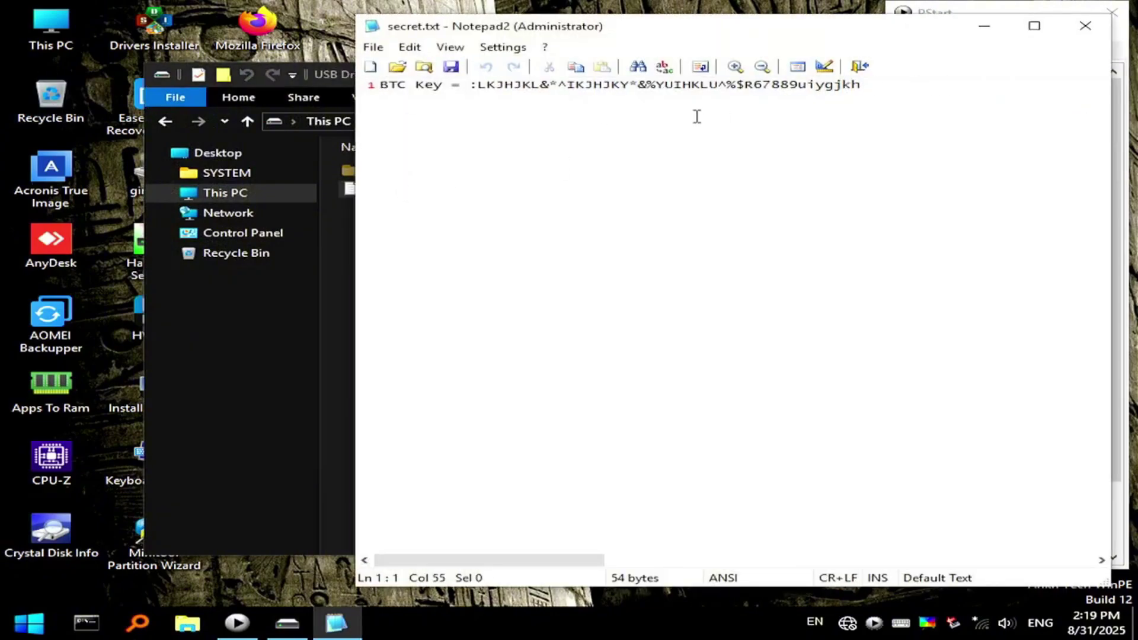
pyautogui.click(1094, 35)
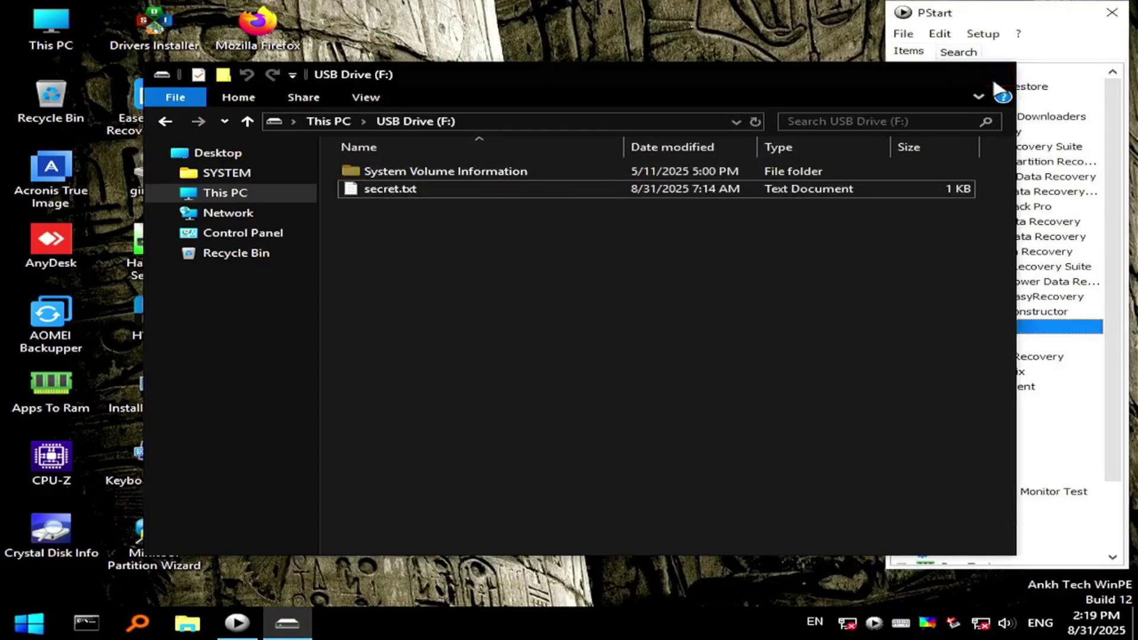
pyautogui.click(989, 74)
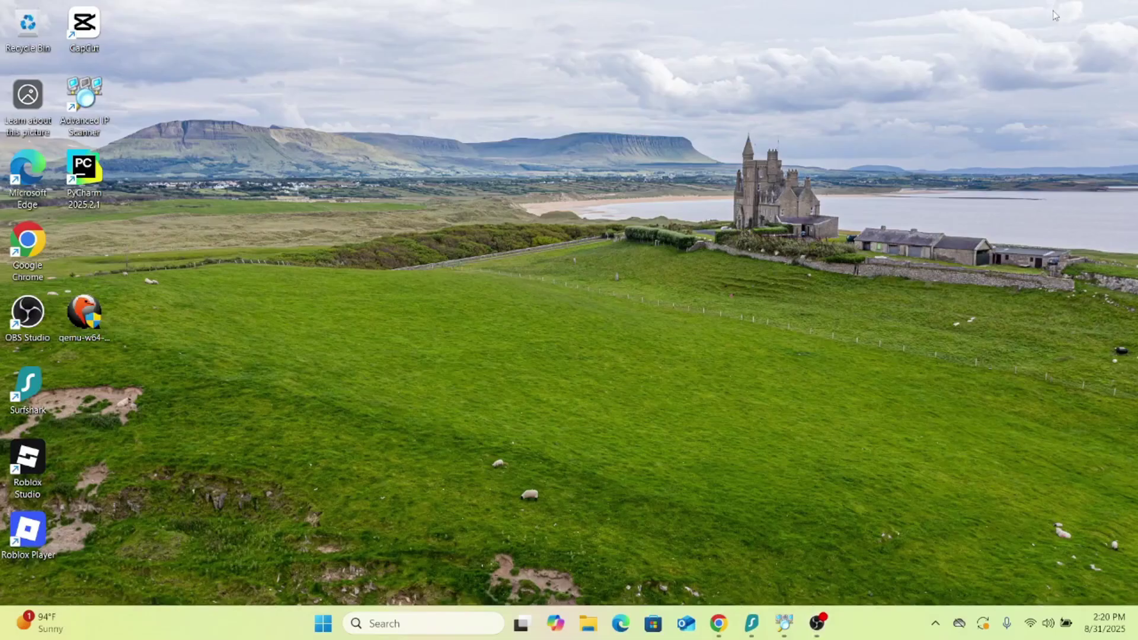
# Open the recovered secret.txt from USB Drive (D:) in Notepad to view its BTC Key line
pyautogui.press('super+e')
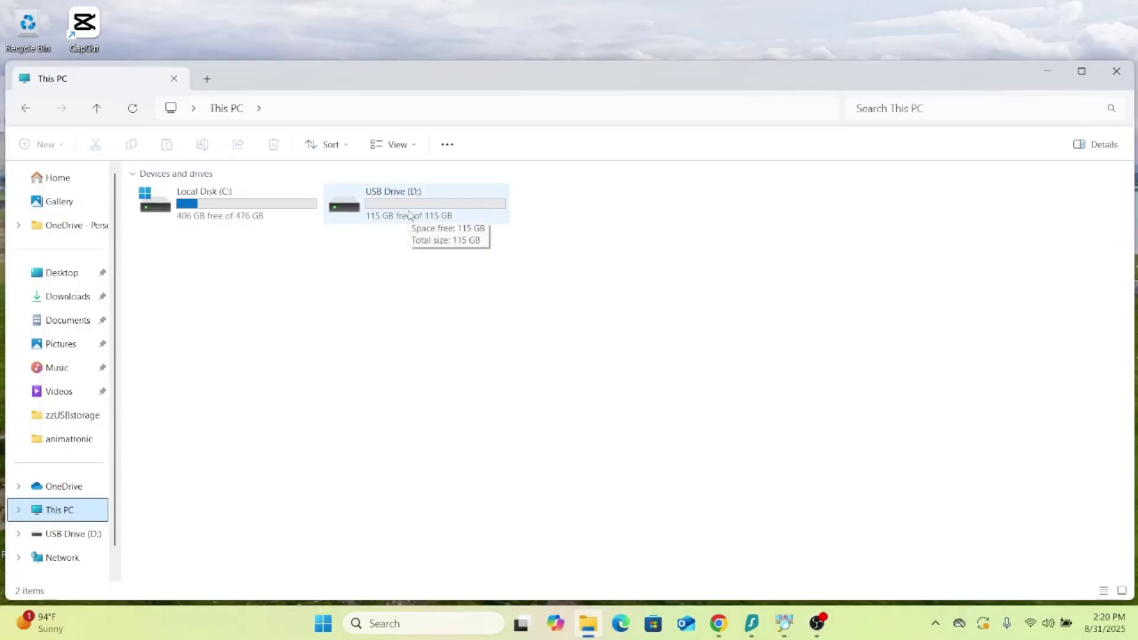
pyautogui.doubleClick(409, 214)
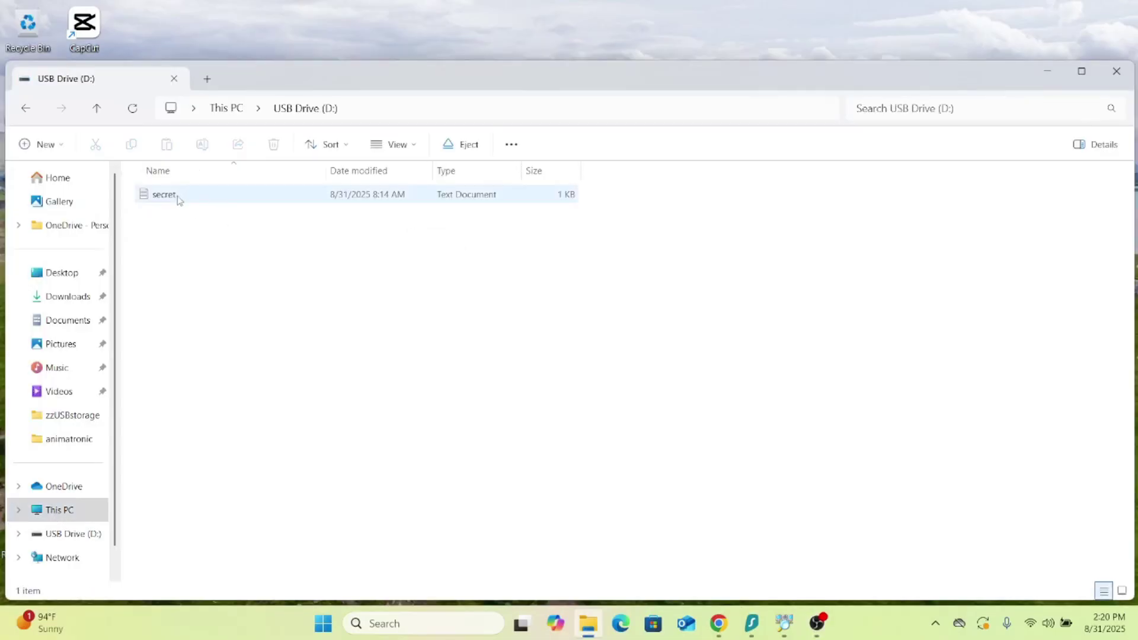
pyautogui.doubleClick(178, 195)
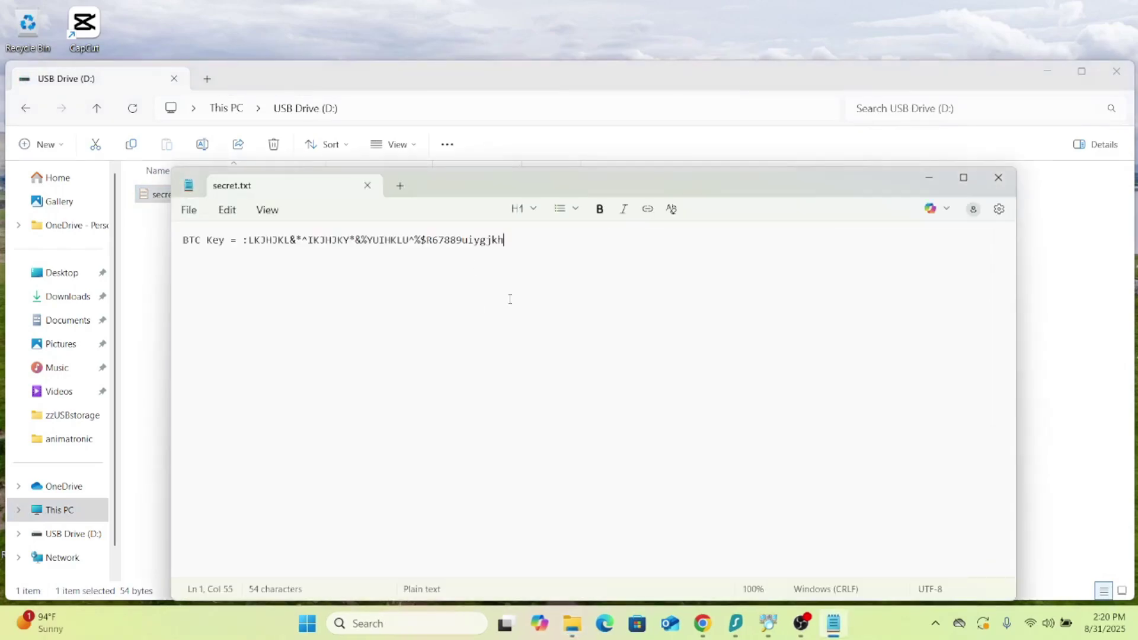
pyautogui.hotkey('ctrl', 'a')
pyautogui.click(557, 240)
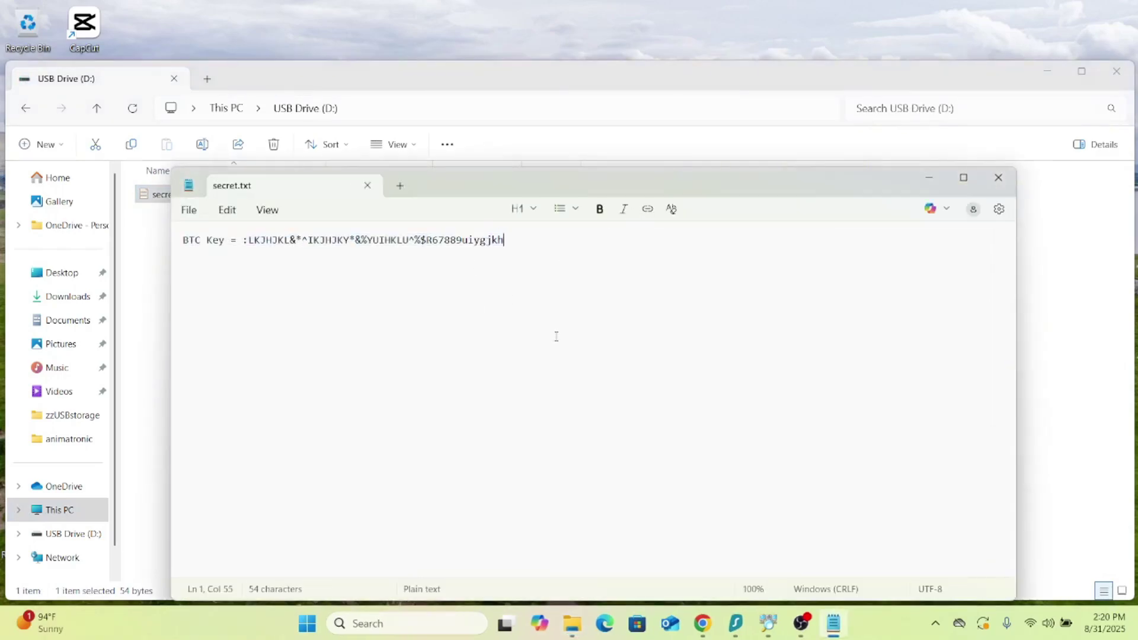